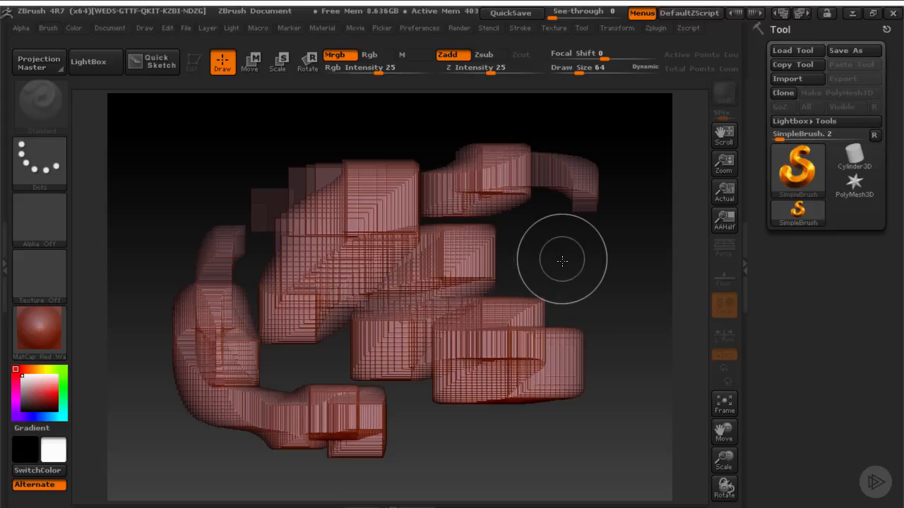
{"action": "left_click", "coordinate": [24, 30]}
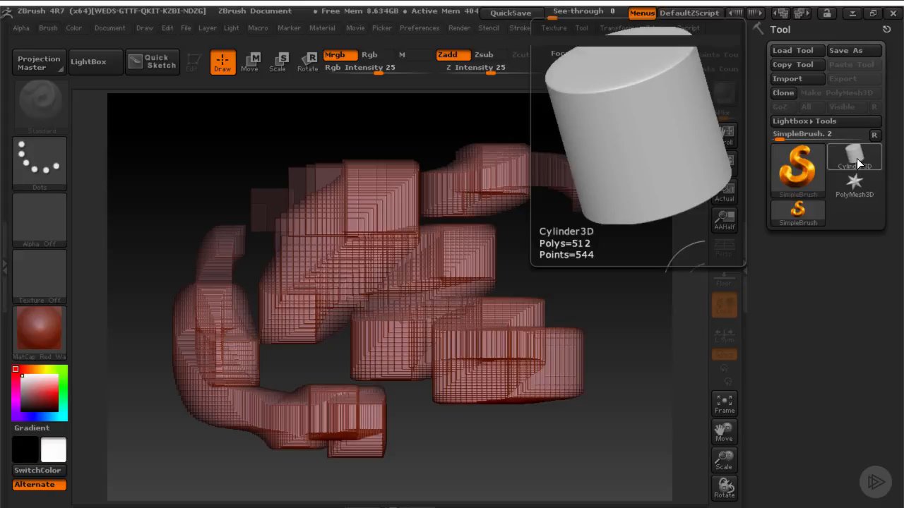
Change the active tool to the Sphere3D mesh and draw a large sphere over the upper-right strokes on the canvas.
{"action": "left_click", "coordinate": [855, 159]}
{"action": "left_click", "coordinate": [856, 161]}
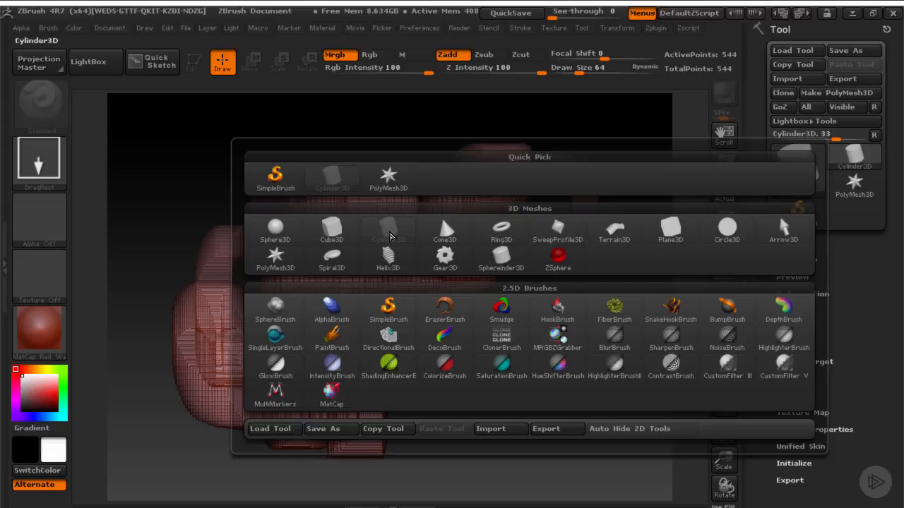
{"action": "left_click", "coordinate": [282, 234]}
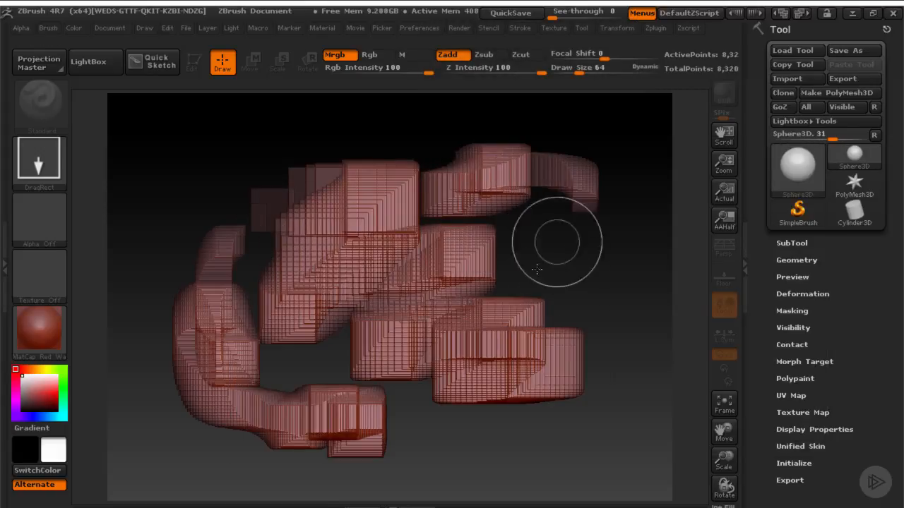
{"action": "left_click_drag", "start_coordinate": [516, 225], "coordinate": [428, 290]}
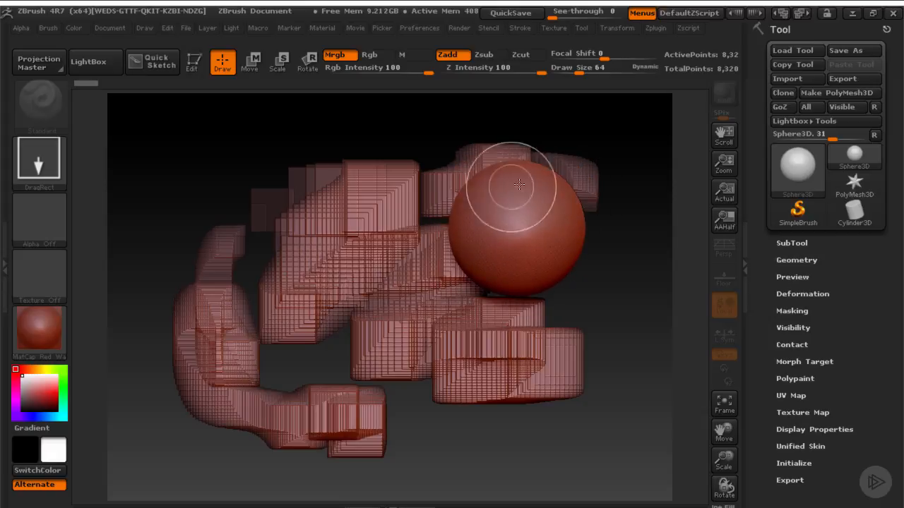
Draw eleven more Sphere3D copies of varied sizes, overlapping one another across the canvas.
{"action": "mouse_move", "coordinate": [519, 181]}
{"action": "left_mouse_down"}
{"action": "mouse_move", "coordinate": [481, 231]}
{"action": "mouse_move", "coordinate": [489, 240]}
{"action": "left_mouse_up"}
{"action": "mouse_move", "coordinate": [442, 262]}
{"action": "left_mouse_down"}
{"action": "mouse_move", "coordinate": [454, 272]}
{"action": "mouse_move", "coordinate": [411, 279]}
{"action": "left_mouse_up"}
{"action": "left_click_drag", "start_coordinate": [336, 276], "coordinate": [432, 313]}
{"action": "left_click_drag", "start_coordinate": [498, 282], "coordinate": [564, 339]}
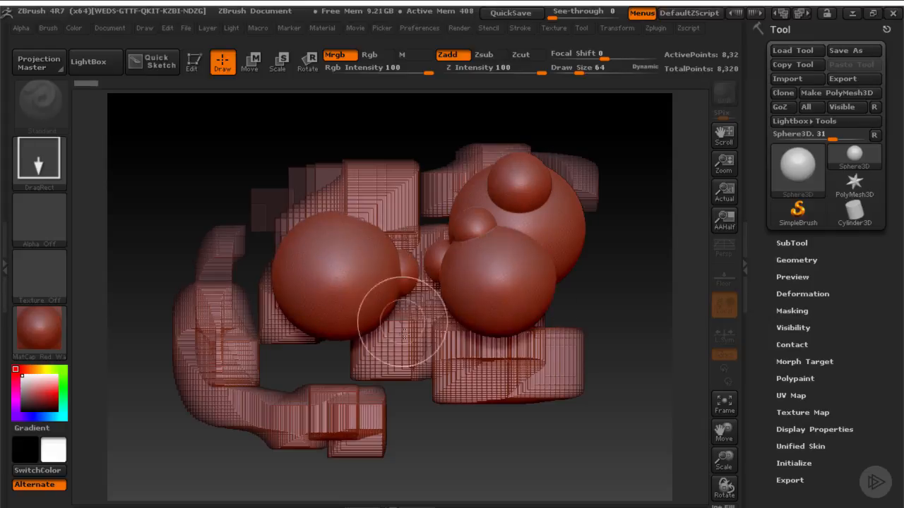
{"action": "left_click_drag", "start_coordinate": [400, 329], "coordinate": [424, 353]}
{"action": "left_click_drag", "start_coordinate": [305, 302], "coordinate": [380, 371]}
{"action": "left_click_drag", "start_coordinate": [227, 280], "coordinate": [271, 347]}
{"action": "left_click_drag", "start_coordinate": [295, 183], "coordinate": [324, 237]}
{"action": "left_click_drag", "start_coordinate": [348, 182], "coordinate": [413, 261]}
{"action": "mouse_move", "coordinate": [432, 305]}
{"action": "left_mouse_down"}
{"action": "mouse_move", "coordinate": [430, 312]}
{"action": "mouse_move", "coordinate": [478, 322]}
{"action": "left_mouse_up"}
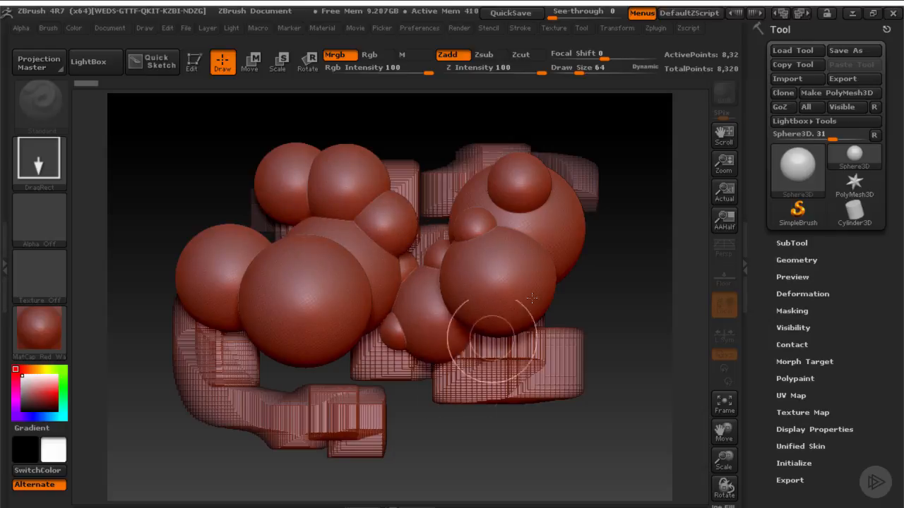
{"action": "left_click_drag", "start_coordinate": [568, 261], "coordinate": [605, 293]}
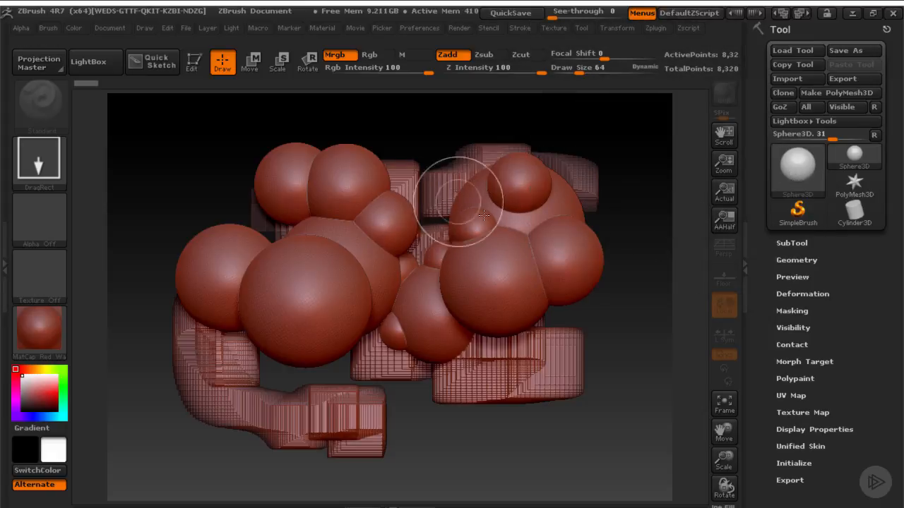
Clear all the drawn brush strokes and spheres from the canvas.
{"action": "left_click", "coordinate": [117, 28]}
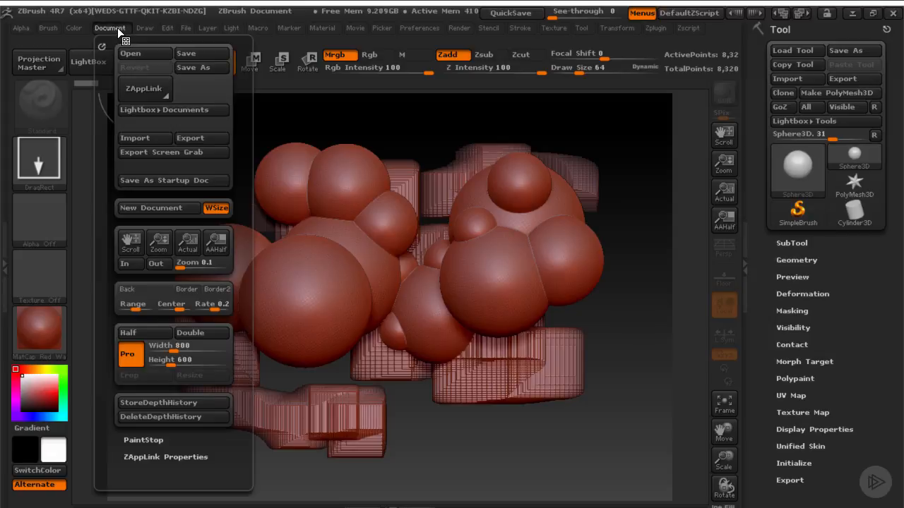
{"action": "left_click", "coordinate": [174, 208]}
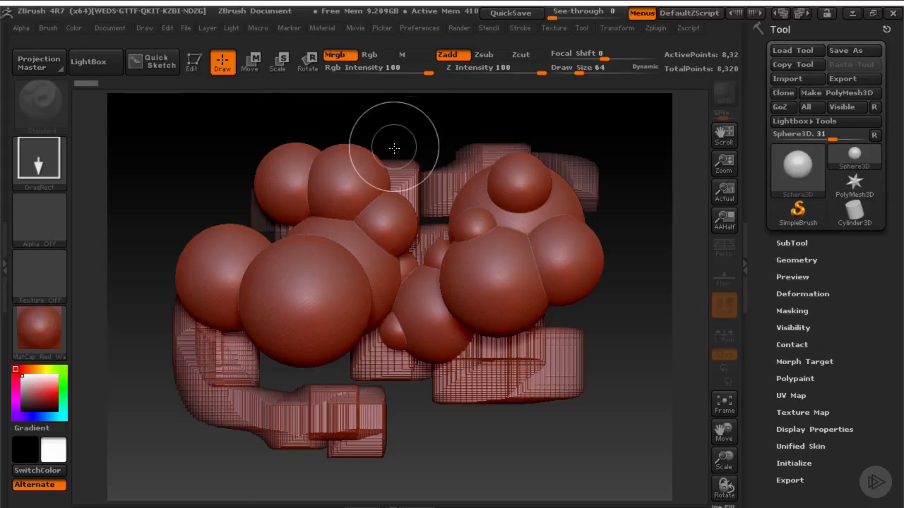
{"action": "key", "text": "ctrl+n"}
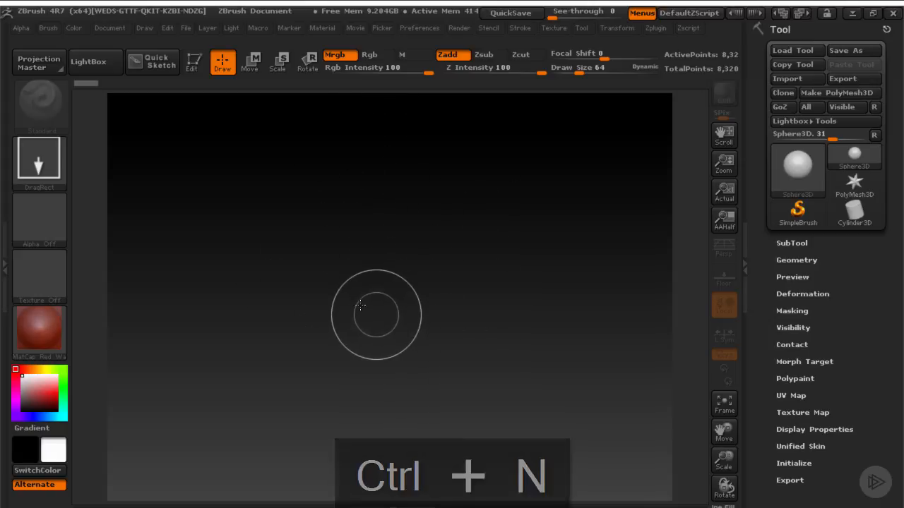
{"action": "left_click", "coordinate": [120, 27]}
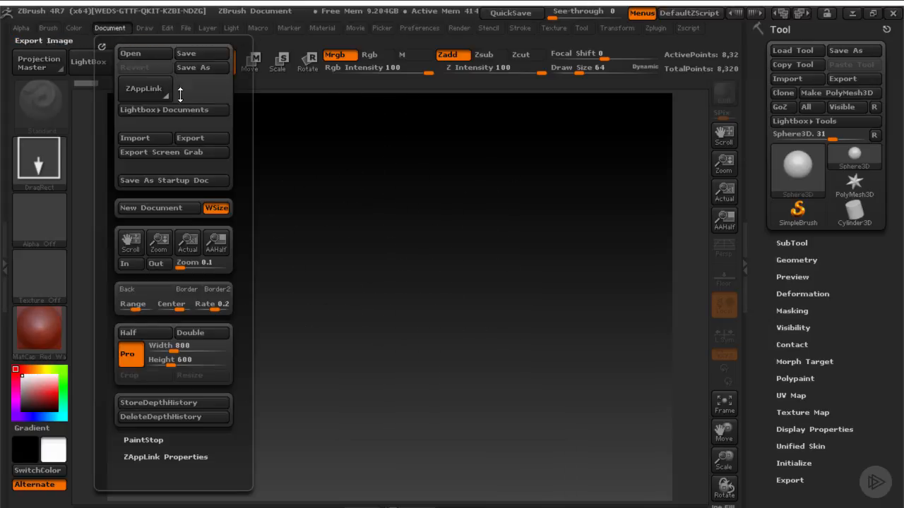
{"action": "left_click", "coordinate": [209, 302]}
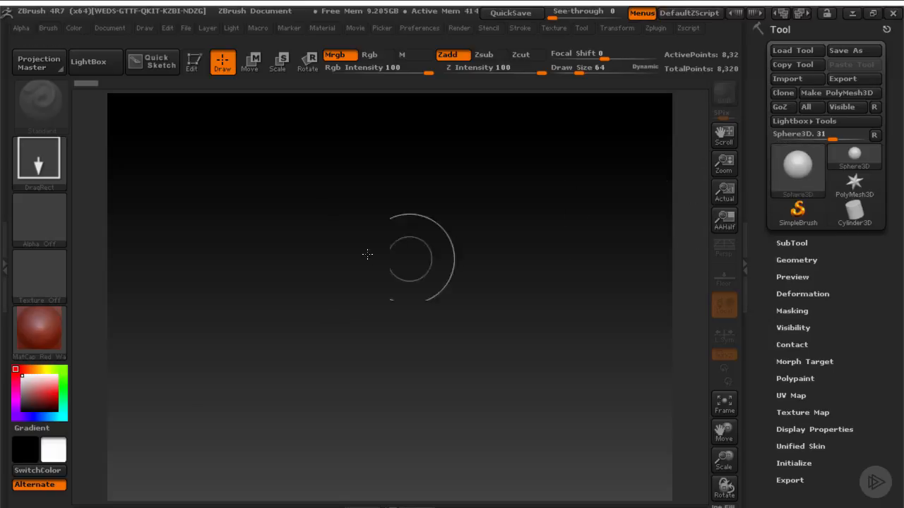
Draw a single sphere near the canvas centre in Edit mode and try to sculpt on it.
{"action": "mouse_move", "coordinate": [371, 247]}
{"action": "left_mouse_down"}
{"action": "mouse_move", "coordinate": [393, 317]}
{"action": "mouse_move", "coordinate": [417, 332]}
{"action": "left_mouse_up"}
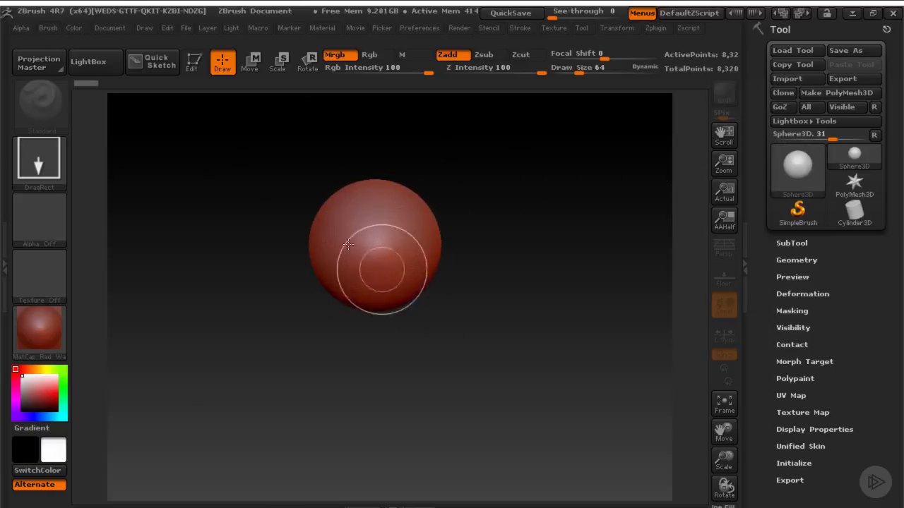
{"action": "left_click", "coordinate": [197, 67]}
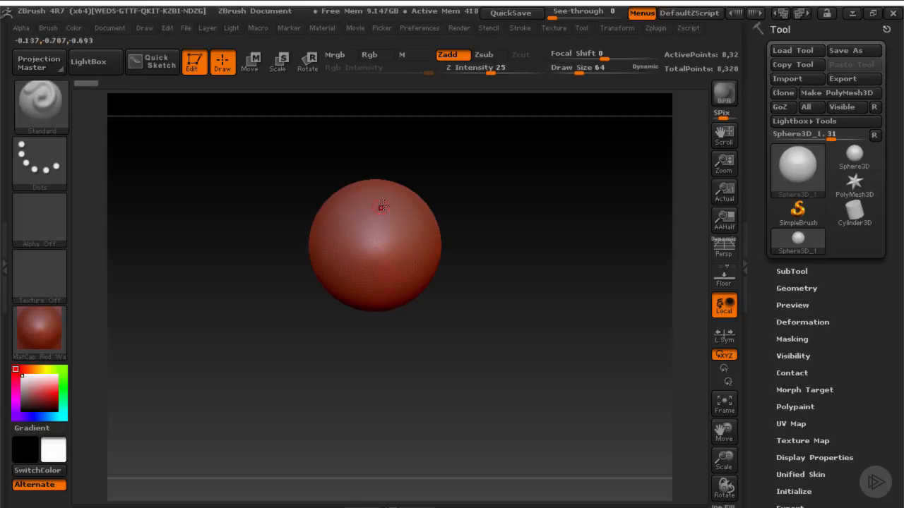
{"action": "left_click", "coordinate": [386, 209]}
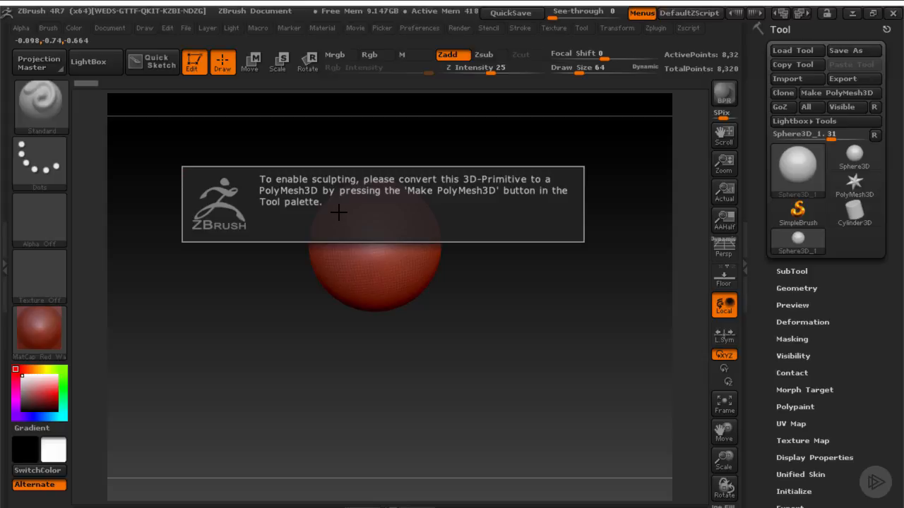
{"action": "left_click", "coordinate": [531, 260]}
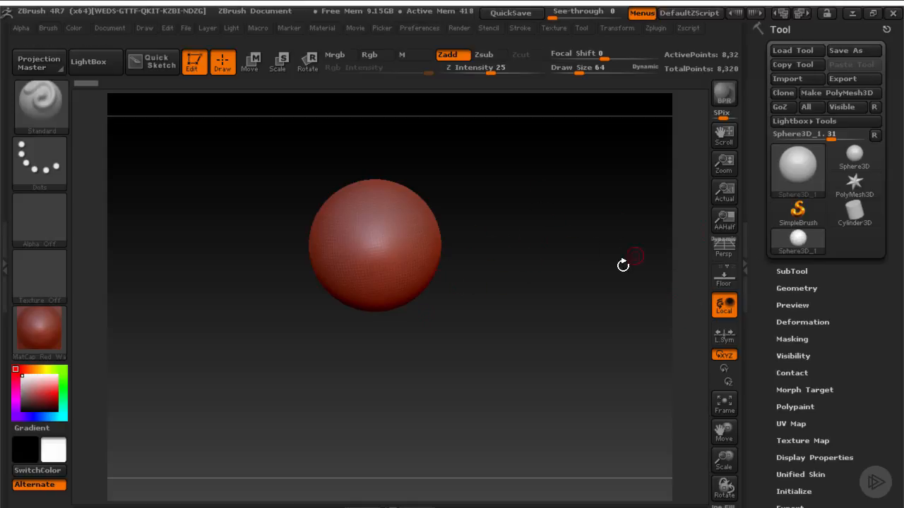
Convert the sphere primitive to a PolyMesh3D and sculpt curved raised strokes across its front with the Standard brush.
{"action": "left_click", "coordinate": [837, 93]}
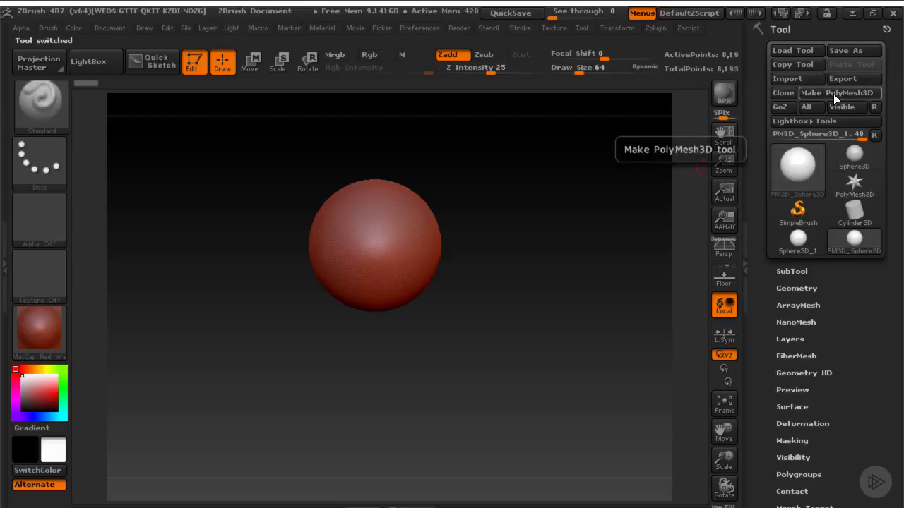
{"action": "left_click", "coordinate": [836, 94]}
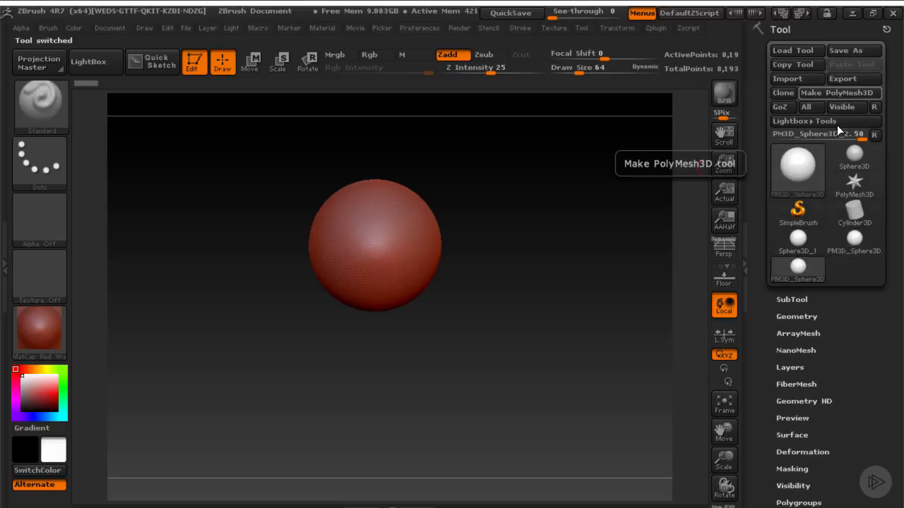
{"action": "left_click", "coordinate": [403, 227]}
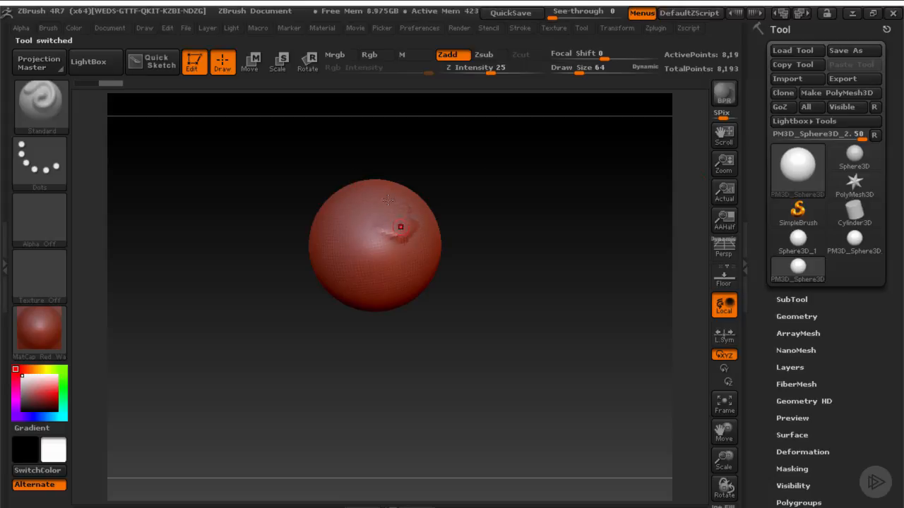
{"action": "mouse_move", "coordinate": [360, 214]}
{"action": "left_mouse_down"}
{"action": "mouse_move", "coordinate": [376, 259]}
{"action": "mouse_move", "coordinate": [401, 262]}
{"action": "left_mouse_up"}
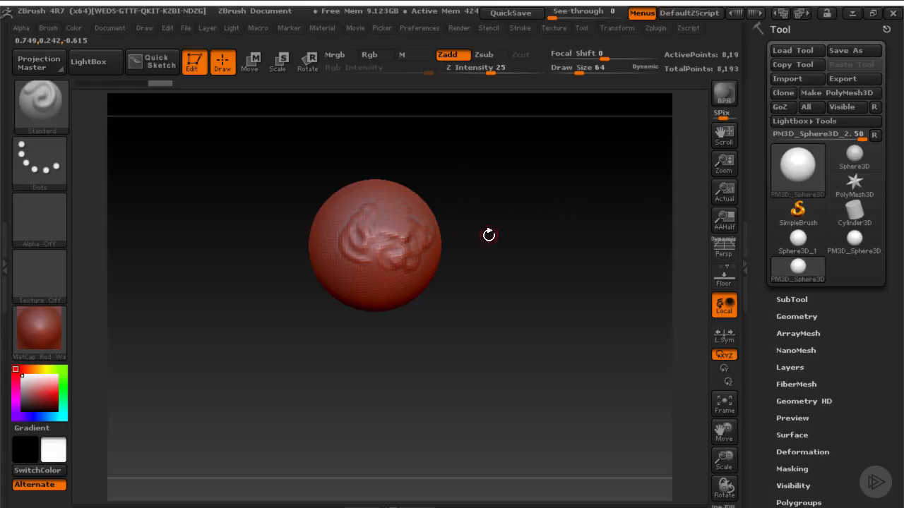
Switch back to the Sphere3D primitive and clear the canvas with Edit mode turned off.
{"action": "left_click", "coordinate": [852, 158]}
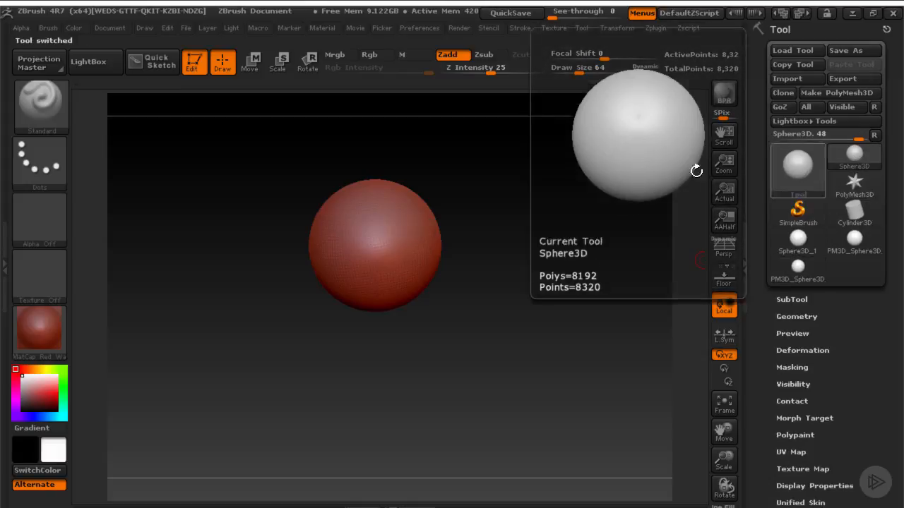
{"action": "key", "text": "ctrl+n"}
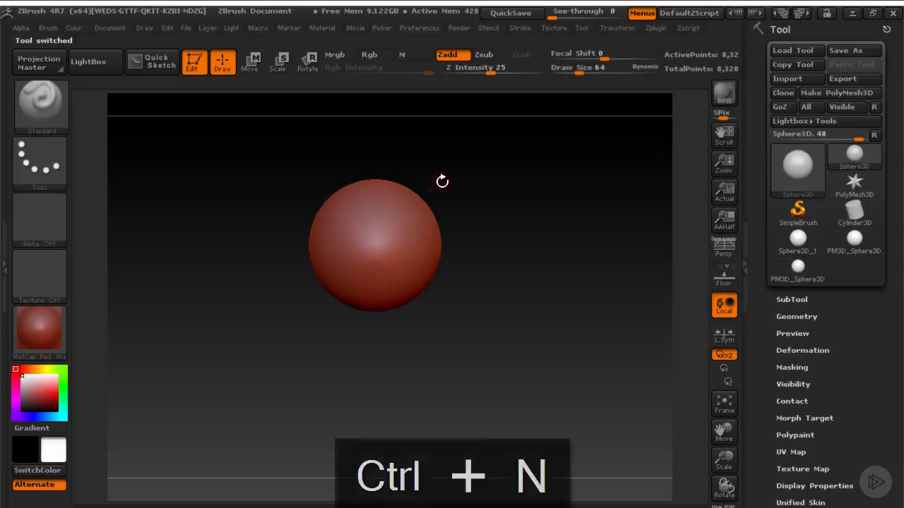
{"action": "left_click", "coordinate": [192, 62]}
{"action": "key", "text": "ctrl+n"}
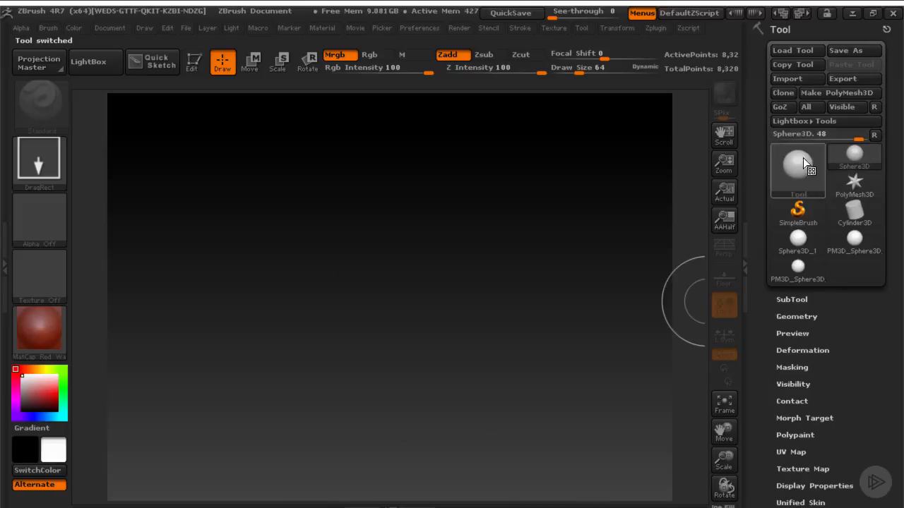
Draw a fresh sphere near the canvas centre with the Sphere3D tool and put it into Edit mode.
{"action": "left_click", "coordinate": [859, 192]}
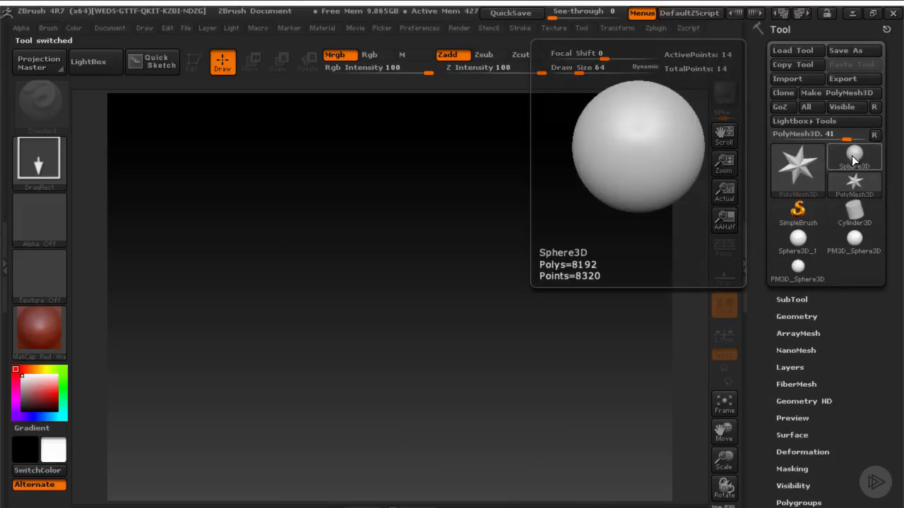
{"action": "left_click", "coordinate": [855, 156]}
{"action": "left_click_drag", "start_coordinate": [375, 244], "coordinate": [410, 317]}
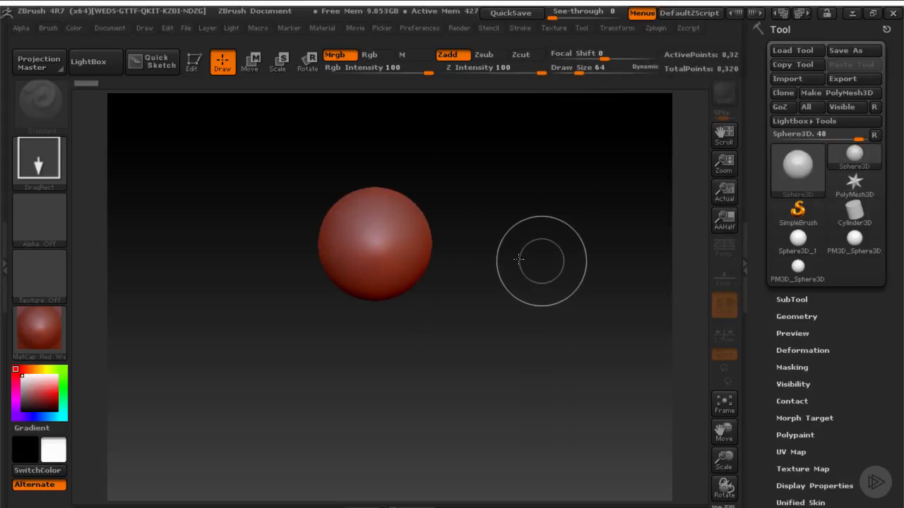
{"action": "left_click", "coordinate": [193, 62]}
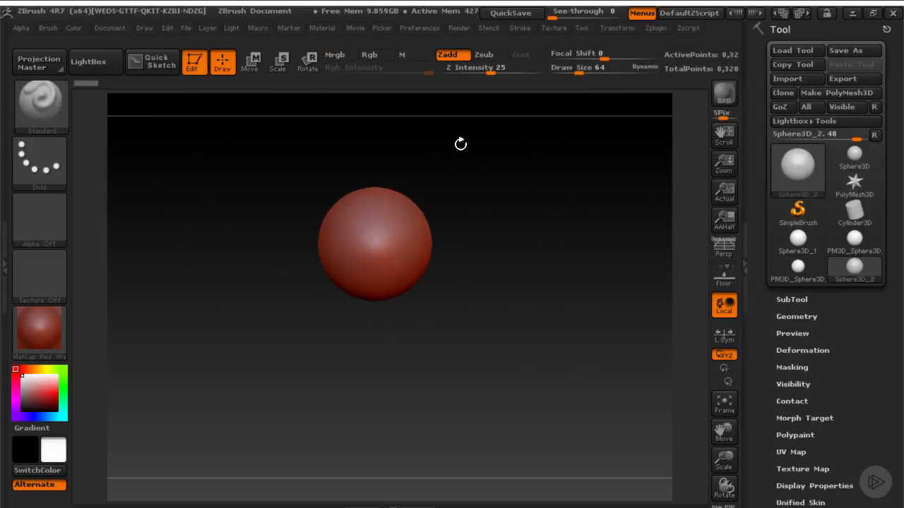
Make the new sphere a PolyMesh3D and sculpt a few Standard brush strokes on its front.
{"action": "left_click", "coordinate": [837, 93]}
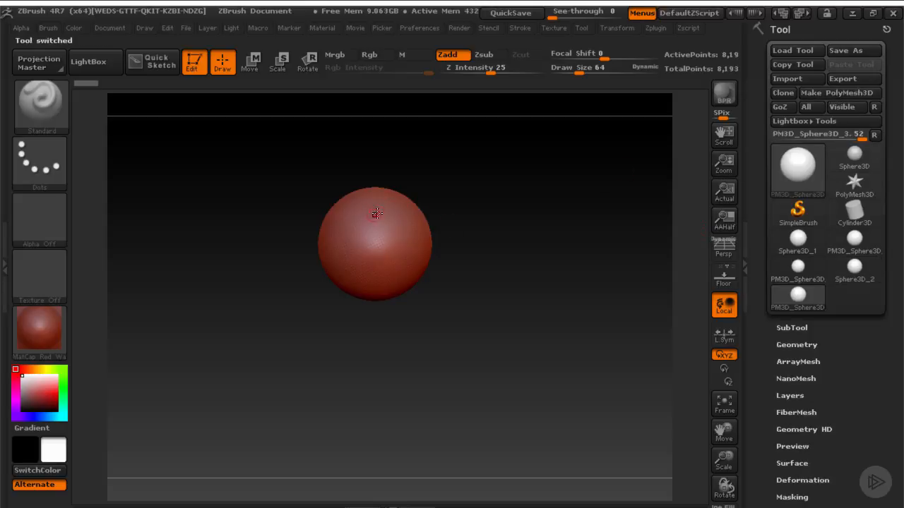
{"action": "mouse_move", "coordinate": [390, 202]}
{"action": "left_mouse_down"}
{"action": "mouse_move", "coordinate": [381, 224]}
{"action": "mouse_move", "coordinate": [373, 212]}
{"action": "mouse_move", "coordinate": [387, 243]}
{"action": "mouse_move", "coordinate": [367, 240]}
{"action": "left_mouse_up"}
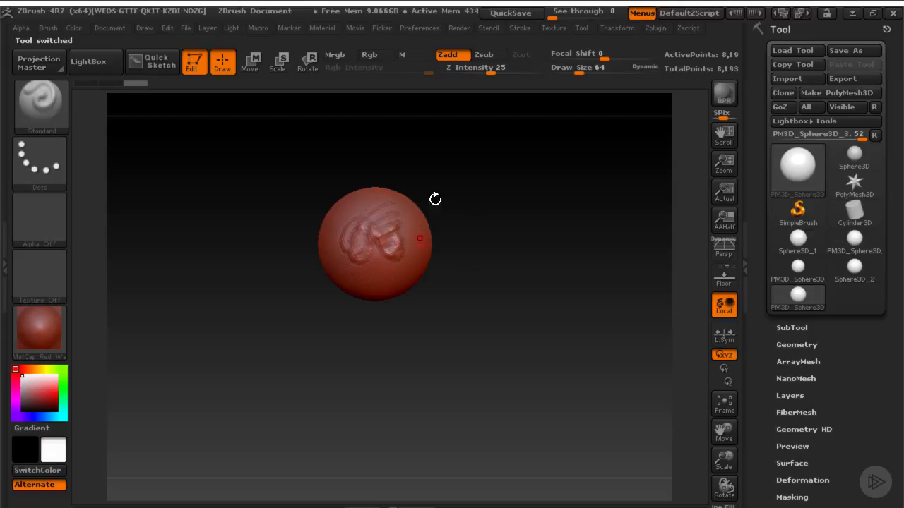
Orbit, pan and zoom around the sculpted sphere to examine its strokes from different angles and distances.
{"action": "mouse_move", "coordinate": [482, 221]}
{"action": "left_mouse_down"}
{"action": "mouse_move", "coordinate": [508, 221]}
{"action": "mouse_move", "coordinate": [484, 212]}
{"action": "mouse_move", "coordinate": [456, 292]}
{"action": "mouse_move", "coordinate": [454, 200]}
{"action": "mouse_move", "coordinate": [442, 179]}
{"action": "mouse_move", "coordinate": [411, 151]}
{"action": "mouse_move", "coordinate": [329, 160]}
{"action": "mouse_move", "coordinate": [444, 163]}
{"action": "mouse_move", "coordinate": [474, 183]}
{"action": "mouse_move", "coordinate": [458, 195]}
{"action": "left_mouse_up"}
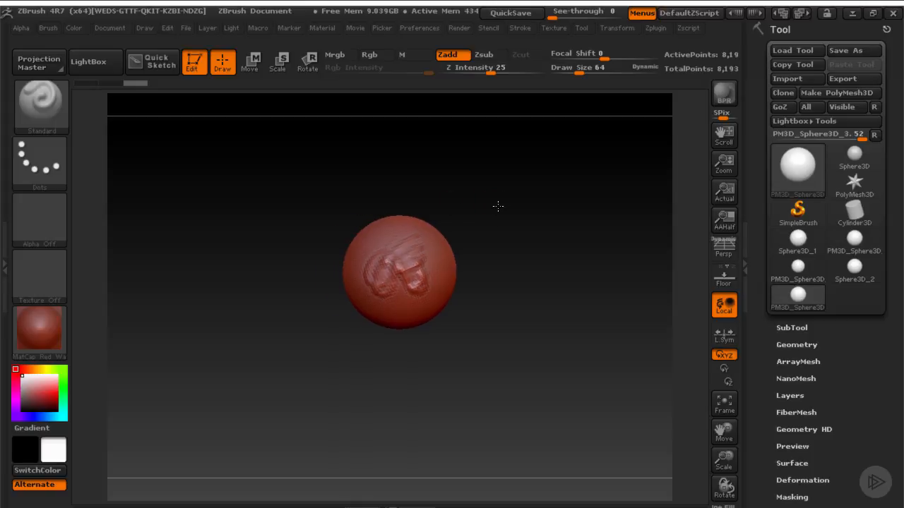
{"action": "left_click_drag", "start_coordinate": [498, 206], "coordinate": [469, 216], "text": "alt"}
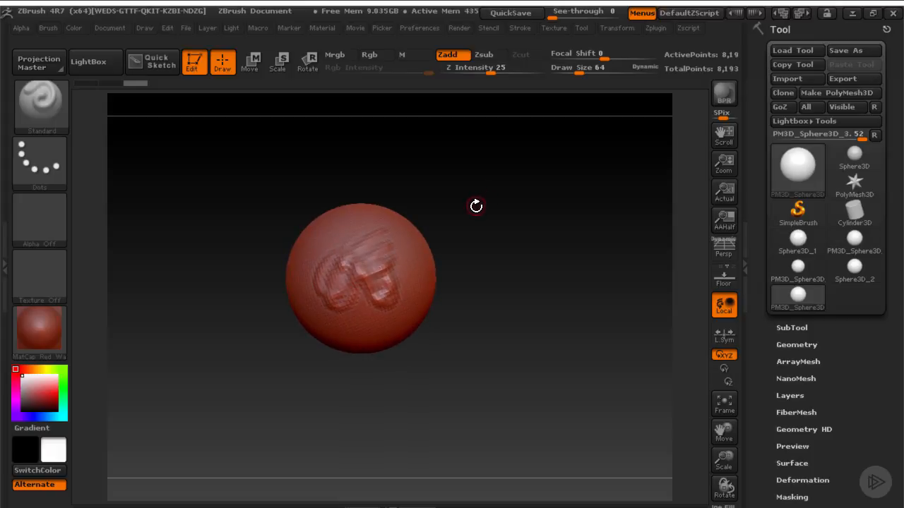
{"action": "left_click_drag", "start_coordinate": [473, 205], "coordinate": [486, 175]}
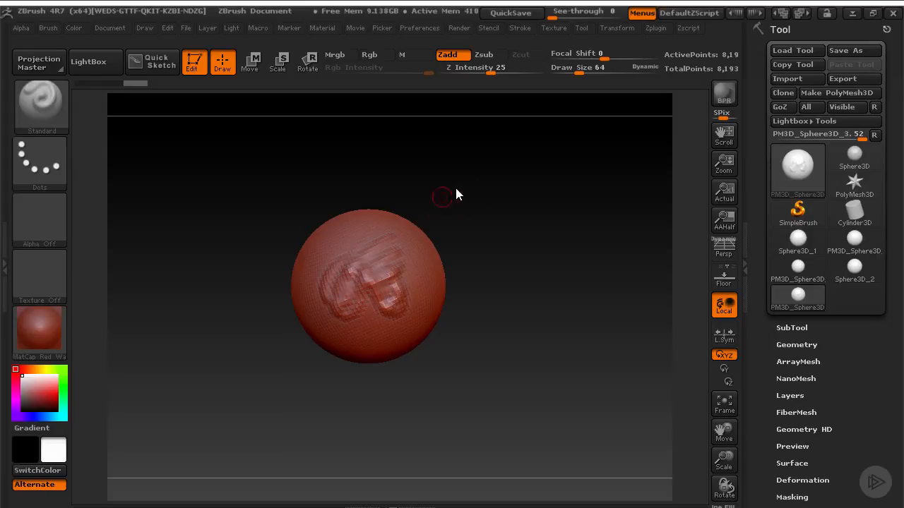
{"action": "left_click_drag", "start_coordinate": [473, 202], "coordinate": [452, 219]}
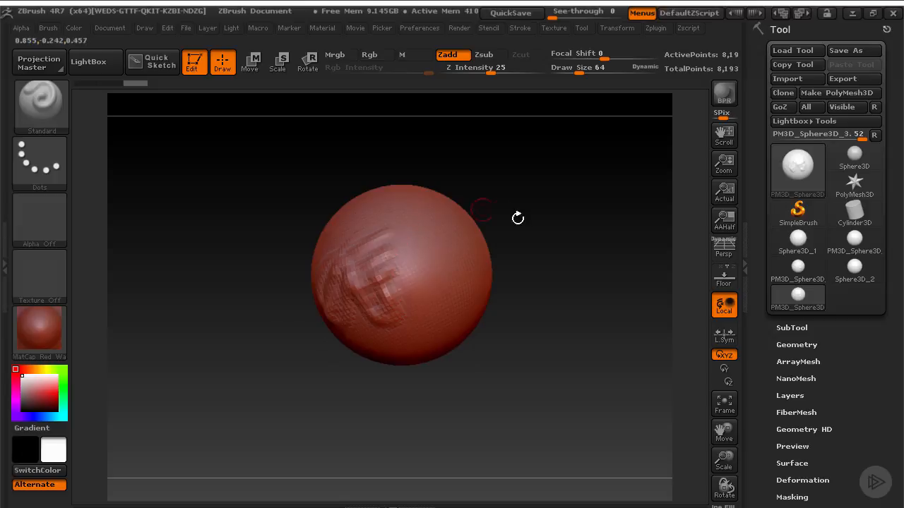
{"action": "left_click_drag", "start_coordinate": [518, 218], "coordinate": [382, 244]}
{"action": "left_click_drag", "start_coordinate": [432, 225], "coordinate": [547, 367], "text": "alt"}
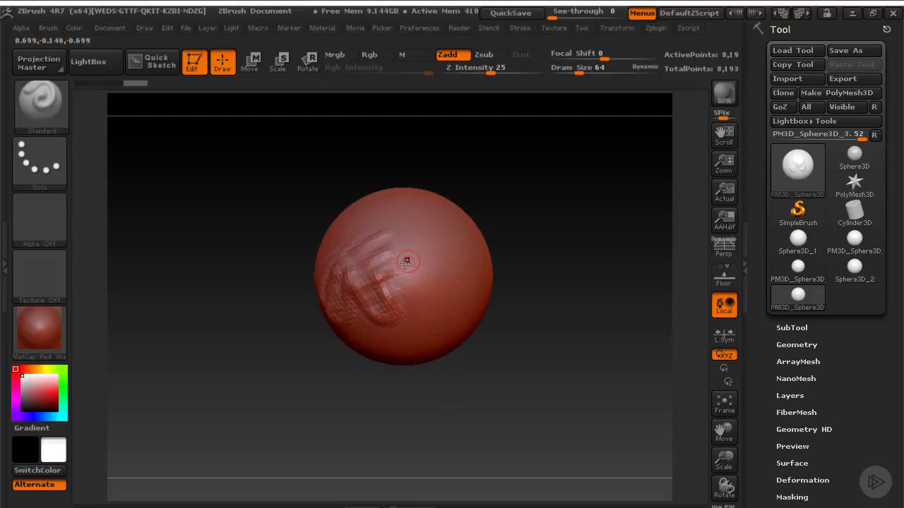
{"action": "mouse_move", "coordinate": [502, 202]}
{"action": "left_mouse_down"}
{"action": "mouse_move", "coordinate": [384, 235]}
{"action": "mouse_move", "coordinate": [503, 205]}
{"action": "left_mouse_up"}
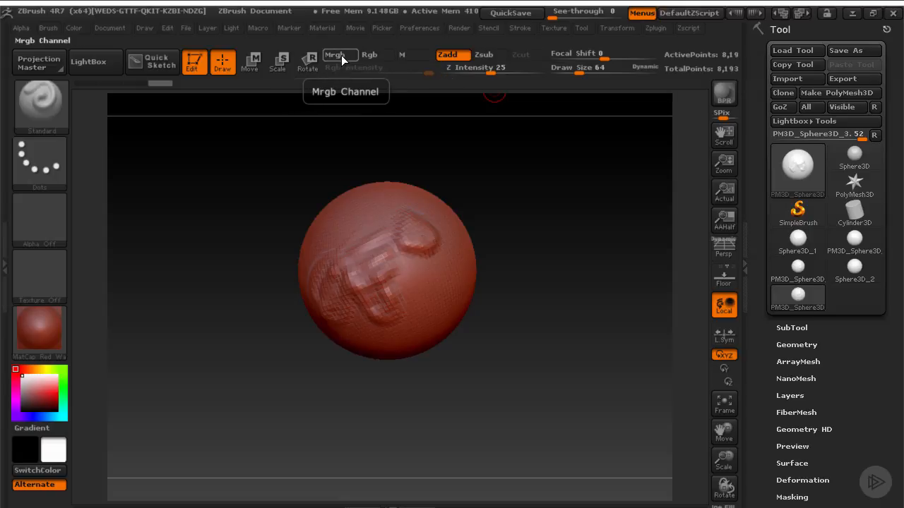
Set the Standard brush to apply the M (material) channel only.
{"action": "left_click", "coordinate": [408, 55]}
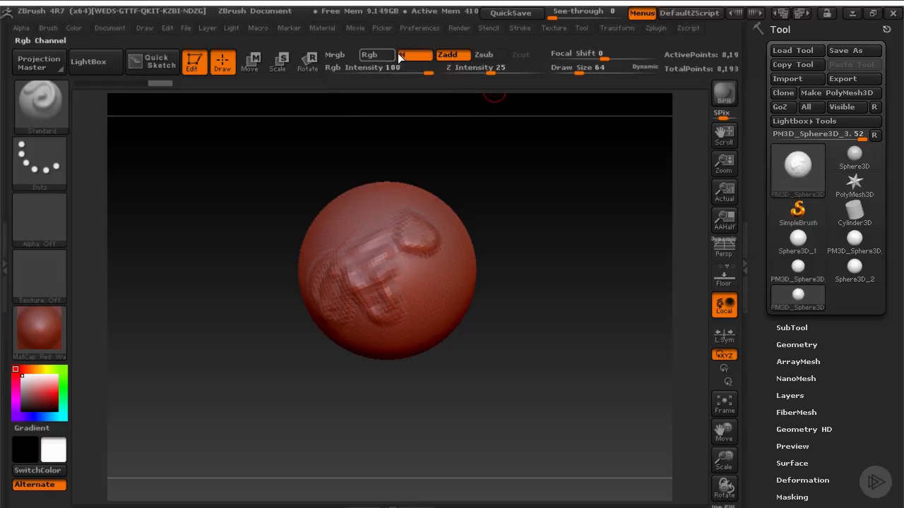
Turn off the brush's colour and material channels and carve into the sphere's upper front with Zsub.
{"action": "left_click", "coordinate": [484, 55]}
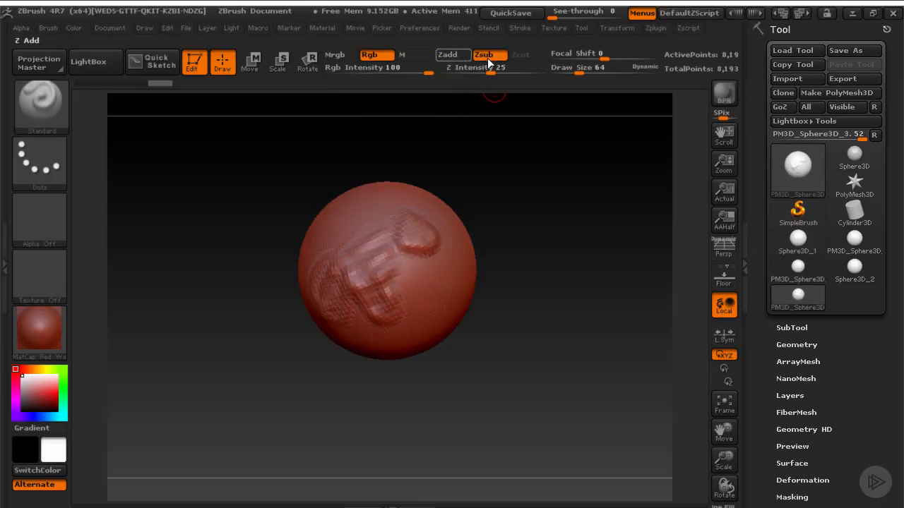
{"action": "left_click", "coordinate": [369, 55]}
{"action": "left_click", "coordinate": [448, 57]}
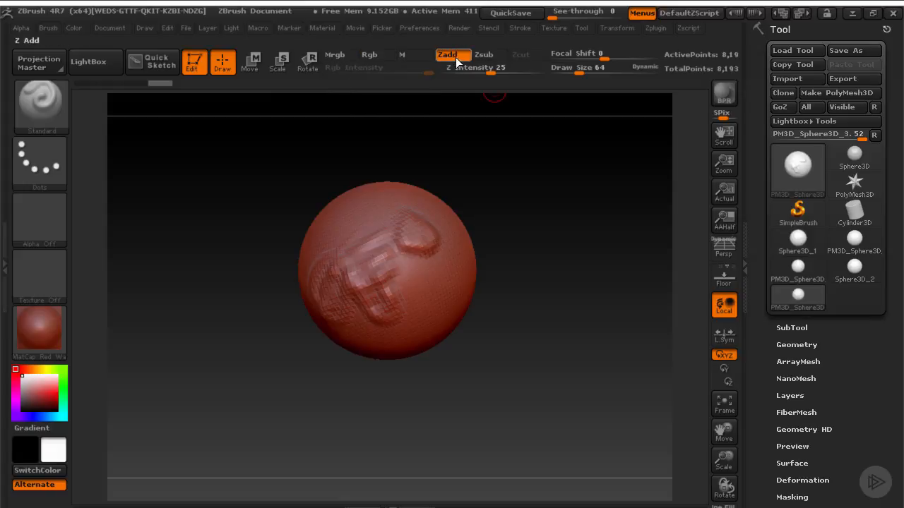
{"action": "left_click", "coordinate": [486, 59]}
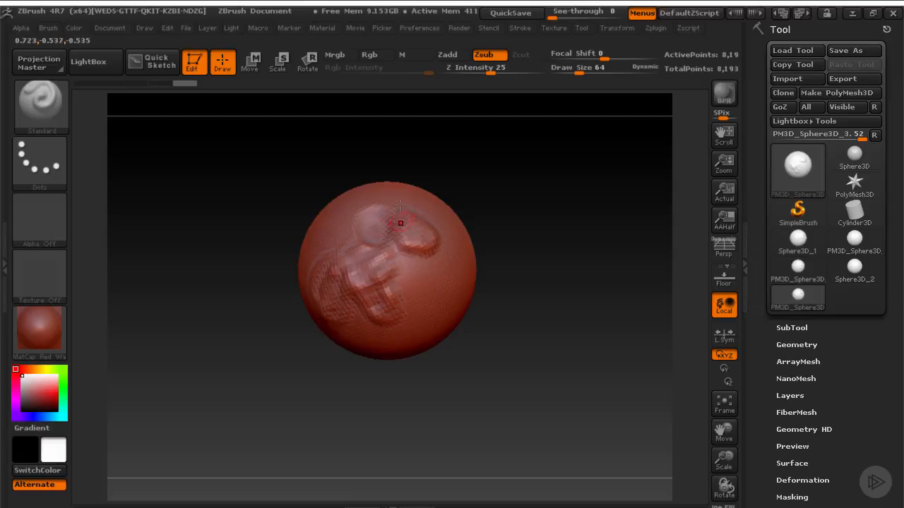
Switch the Standard brush to Zadd and sculpt raised strokes across the sphere's front.
{"action": "left_click", "coordinate": [452, 55]}
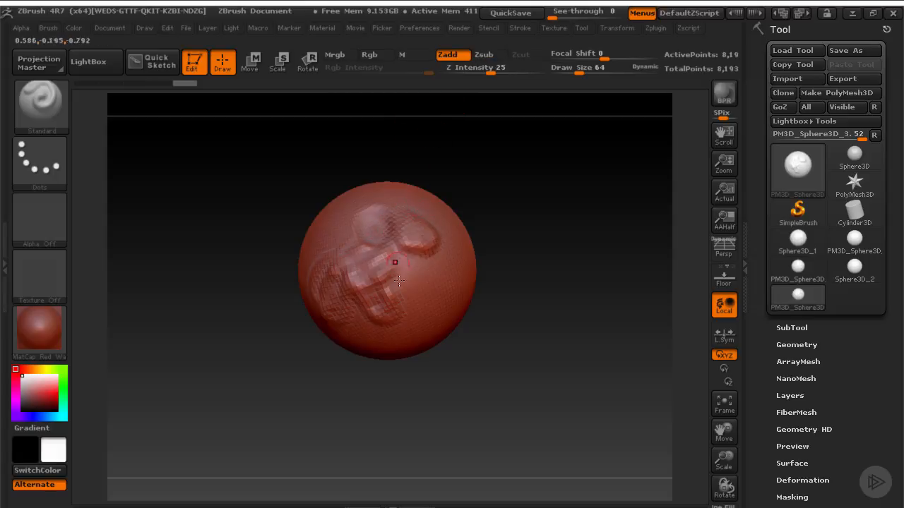
{"action": "left_click_drag", "start_coordinate": [428, 263], "coordinate": [410, 266]}
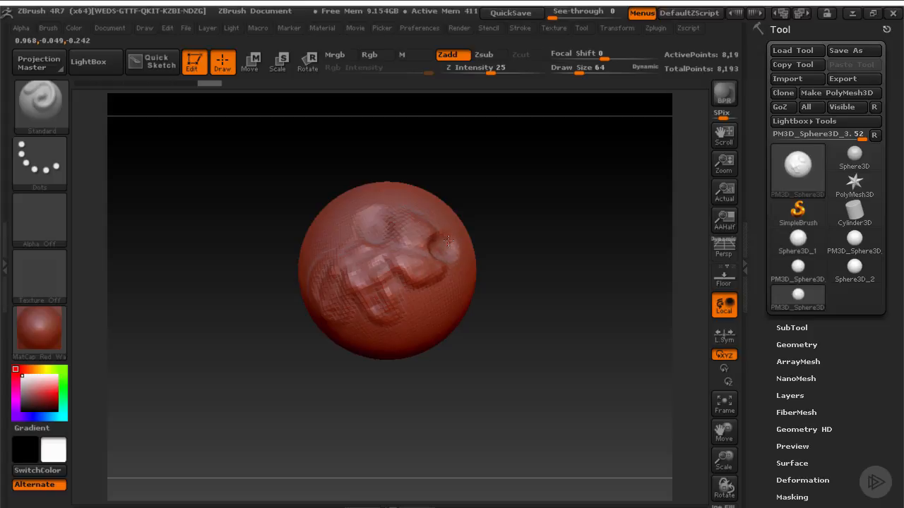
{"action": "left_click_drag", "start_coordinate": [440, 240], "coordinate": [470, 239]}
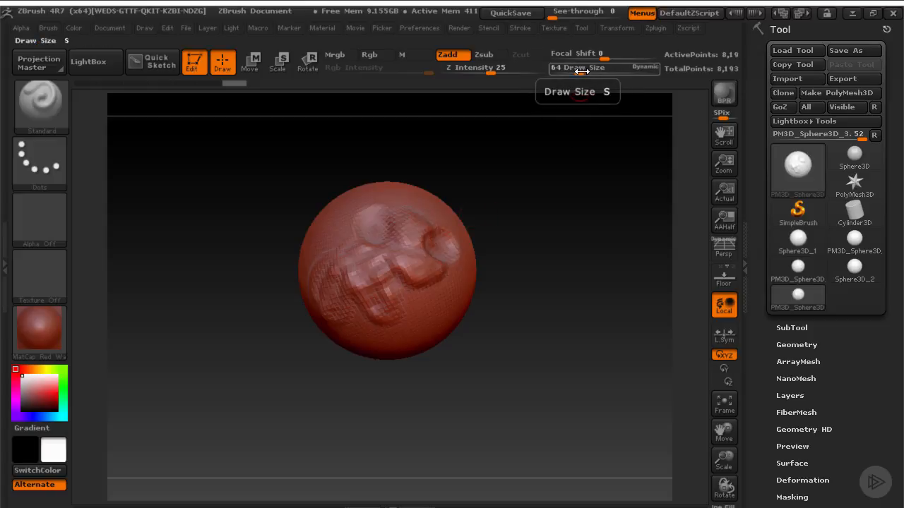
Set the Draw Size to 251, then sculpt broad strokes on the sphere and smooth its bumpy front.
{"action": "left_click_drag", "start_coordinate": [579, 73], "coordinate": [605, 74]}
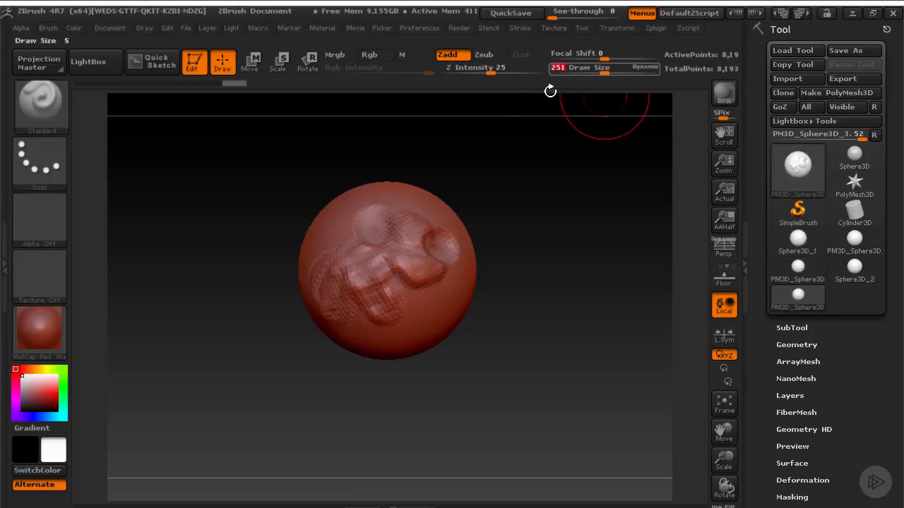
{"action": "mouse_move", "coordinate": [378, 226]}
{"action": "left_mouse_down"}
{"action": "mouse_move", "coordinate": [373, 218]}
{"action": "mouse_move", "coordinate": [378, 229]}
{"action": "left_mouse_up"}
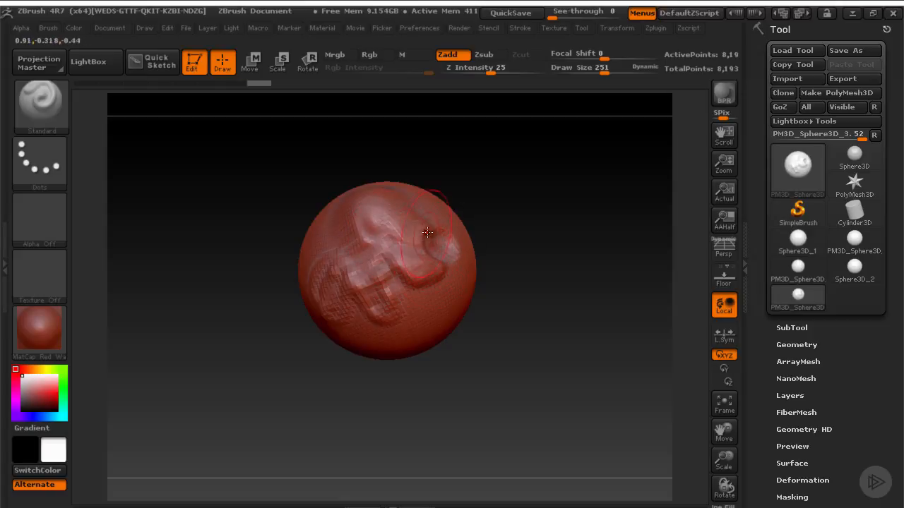
{"action": "mouse_move", "coordinate": [391, 224]}
{"action": "left_mouse_down", "text": "shift"}
{"action": "mouse_move", "coordinate": [356, 240]}
{"action": "mouse_move", "coordinate": [406, 282]}
{"action": "mouse_move", "coordinate": [425, 264]}
{"action": "mouse_move", "coordinate": [410, 250]}
{"action": "left_mouse_up", "text": "shift"}
{"action": "mouse_move", "coordinate": [517, 227]}
{"action": "left_mouse_down"}
{"action": "mouse_move", "coordinate": [521, 240]}
{"action": "mouse_move", "coordinate": [492, 194]}
{"action": "mouse_move", "coordinate": [510, 197]}
{"action": "mouse_move", "coordinate": [496, 220]}
{"action": "left_mouse_up"}
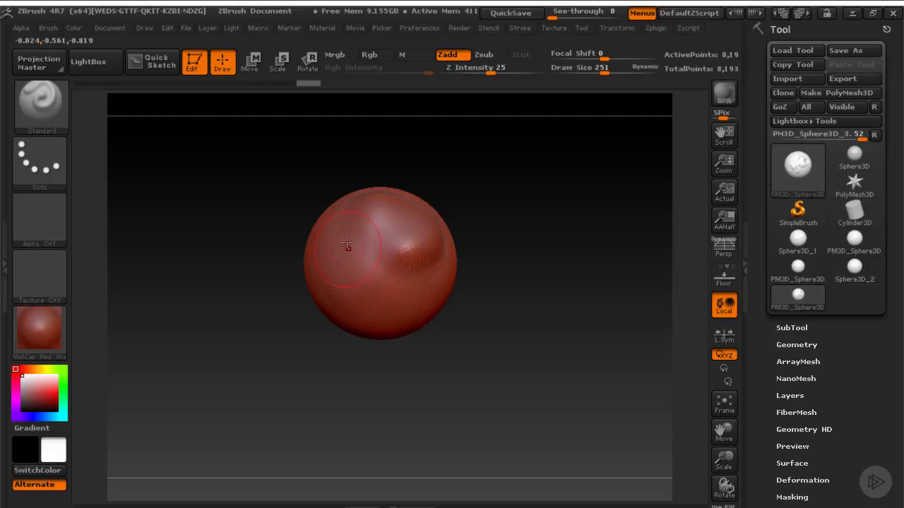
{"action": "left_click_drag", "start_coordinate": [347, 248], "coordinate": [348, 251]}
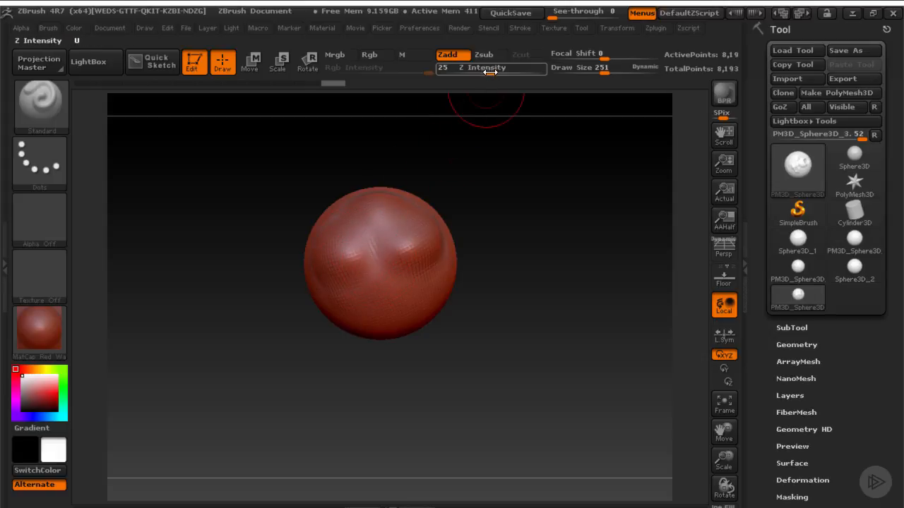
Set the Z Intensity to 80 and sculpt pronounced bumps on the sphere's front.
{"action": "left_click_drag", "start_coordinate": [494, 74], "coordinate": [521, 78]}
{"action": "left_click_drag", "start_coordinate": [383, 272], "coordinate": [378, 281]}
{"action": "mouse_move", "coordinate": [504, 303]}
{"action": "left_mouse_down"}
{"action": "mouse_move", "coordinate": [457, 271]}
{"action": "mouse_move", "coordinate": [491, 307]}
{"action": "mouse_move", "coordinate": [486, 313]}
{"action": "left_mouse_up"}
{"action": "left_click_drag", "start_coordinate": [433, 276], "coordinate": [446, 269]}
{"action": "left_click_drag", "start_coordinate": [536, 281], "coordinate": [550, 245]}
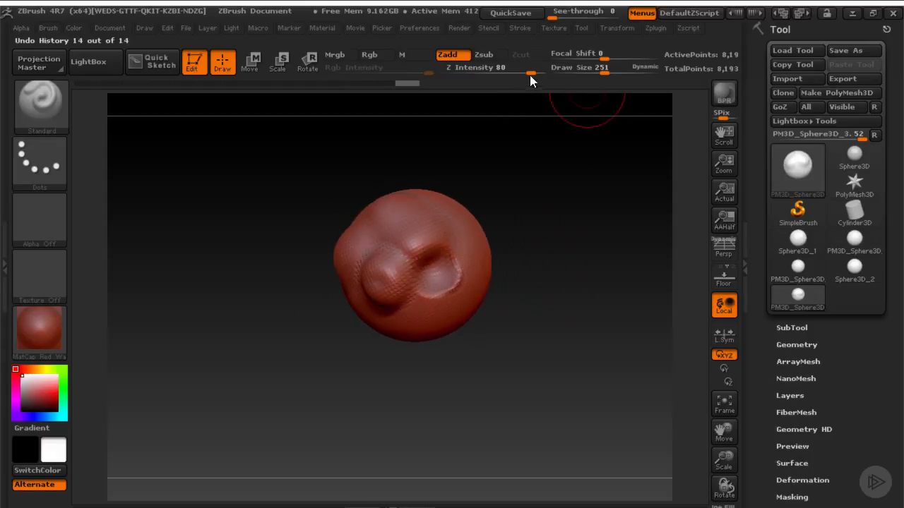
Set Z Intensity to 35 and Focal Shift to -85, and sculpt hard-edged strokes on the sphere's side.
{"action": "left_click_drag", "start_coordinate": [529, 71], "coordinate": [499, 70]}
{"action": "left_click_drag", "start_coordinate": [498, 162], "coordinate": [543, 173]}
{"action": "left_click_drag", "start_coordinate": [603, 58], "coordinate": [562, 59]}
{"action": "left_click_drag", "start_coordinate": [551, 187], "coordinate": [460, 193]}
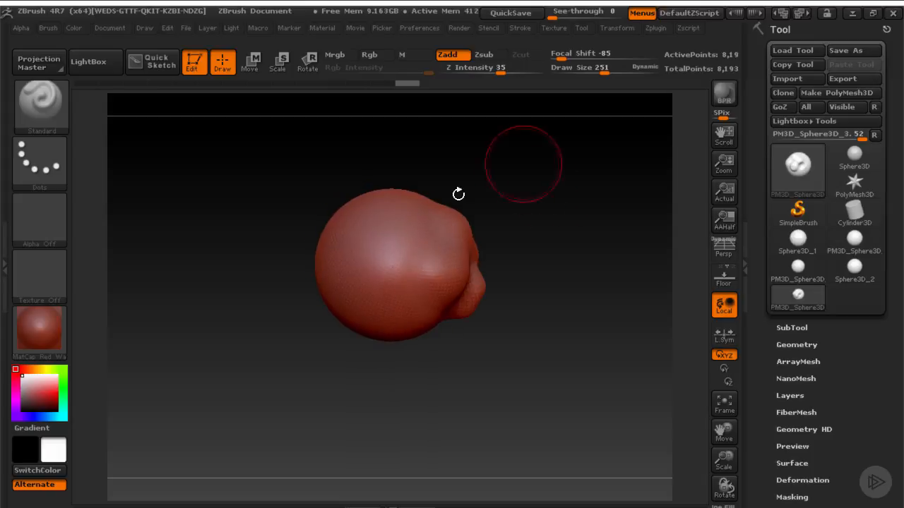
{"action": "left_click_drag", "start_coordinate": [370, 242], "coordinate": [374, 244]}
{"action": "left_click_drag", "start_coordinate": [509, 187], "coordinate": [466, 196]}
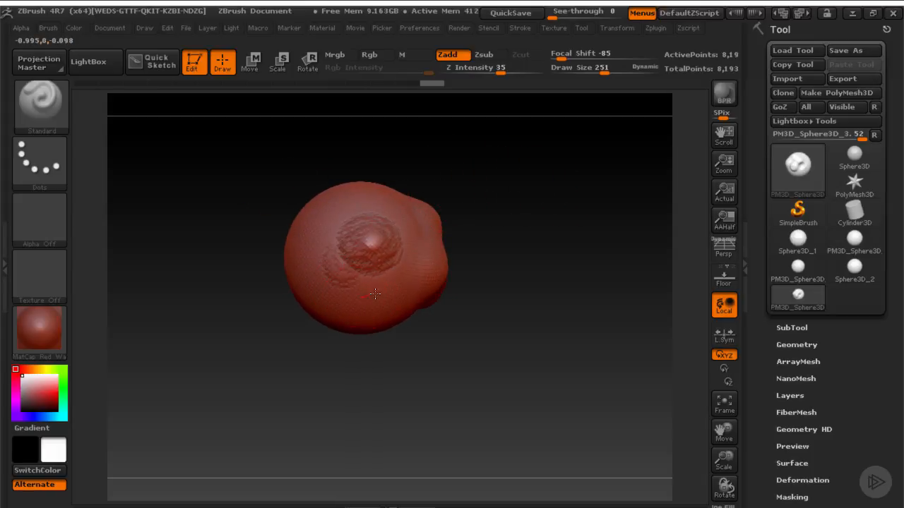
{"action": "mouse_move", "coordinate": [349, 177]}
{"action": "left_mouse_down"}
{"action": "mouse_move", "coordinate": [403, 197]}
{"action": "mouse_move", "coordinate": [318, 215]}
{"action": "mouse_move", "coordinate": [509, 190]}
{"action": "mouse_move", "coordinate": [532, 174]}
{"action": "left_mouse_up"}
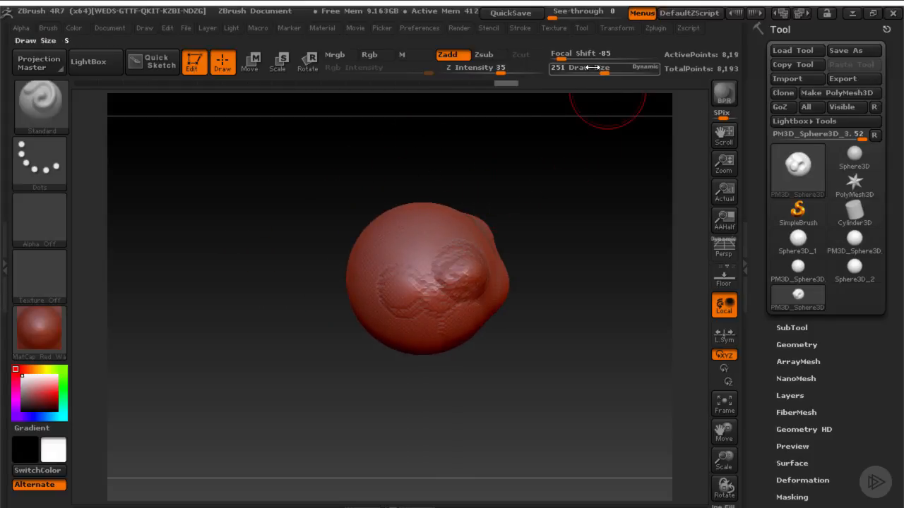
Try a Focal Shift of 78, change it to 26 and sculpt strokes on another side of the model.
{"action": "left_click_drag", "start_coordinate": [605, 56], "coordinate": [643, 56]}
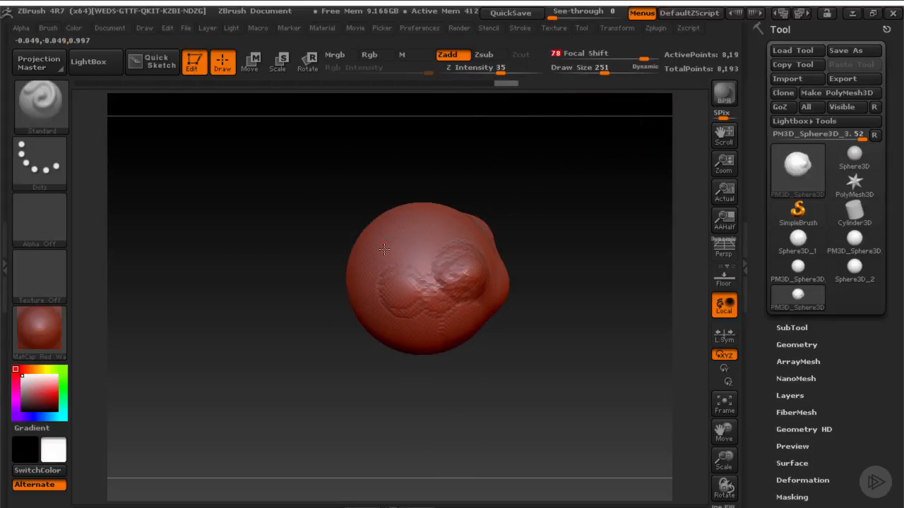
{"action": "mouse_move", "coordinate": [389, 186]}
{"action": "left_mouse_down"}
{"action": "mouse_move", "coordinate": [357, 258]}
{"action": "mouse_move", "coordinate": [374, 191]}
{"action": "left_mouse_up"}
{"action": "left_click_drag", "start_coordinate": [643, 56], "coordinate": [620, 55]}
{"action": "mouse_move", "coordinate": [389, 173]}
{"action": "left_mouse_down"}
{"action": "mouse_move", "coordinate": [420, 156]}
{"action": "mouse_move", "coordinate": [443, 155]}
{"action": "mouse_move", "coordinate": [468, 181]}
{"action": "mouse_move", "coordinate": [430, 197]}
{"action": "left_mouse_up"}
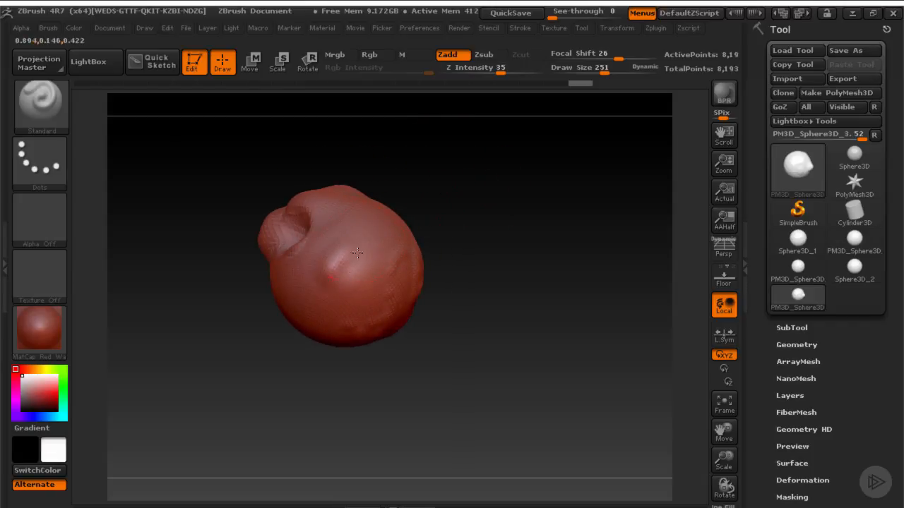
{"action": "mouse_move", "coordinate": [357, 252]}
{"action": "left_mouse_down"}
{"action": "mouse_move", "coordinate": [387, 258]}
{"action": "mouse_move", "coordinate": [319, 291]}
{"action": "mouse_move", "coordinate": [323, 226]}
{"action": "mouse_move", "coordinate": [331, 308]}
{"action": "left_mouse_up"}
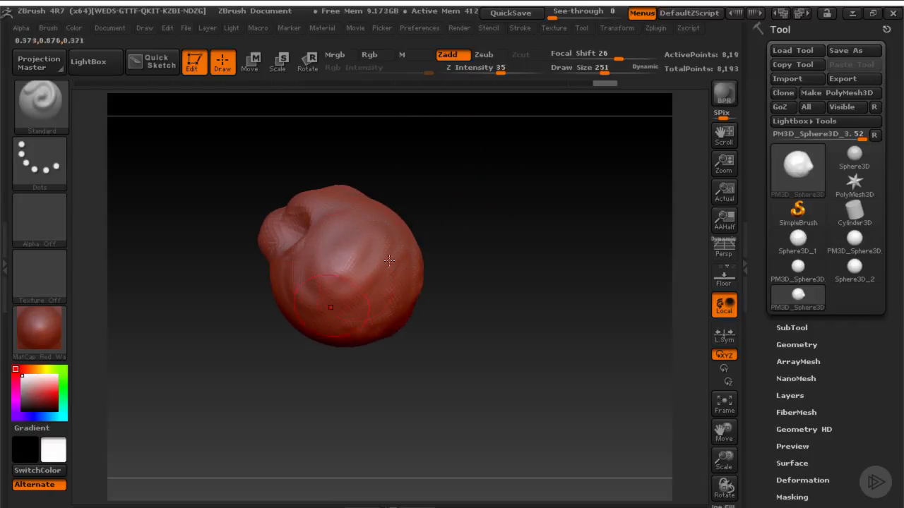
{"action": "mouse_move", "coordinate": [639, 212]}
{"action": "left_mouse_down"}
{"action": "mouse_move", "coordinate": [502, 198]}
{"action": "mouse_move", "coordinate": [488, 224]}
{"action": "mouse_move", "coordinate": [563, 249]}
{"action": "left_mouse_up"}
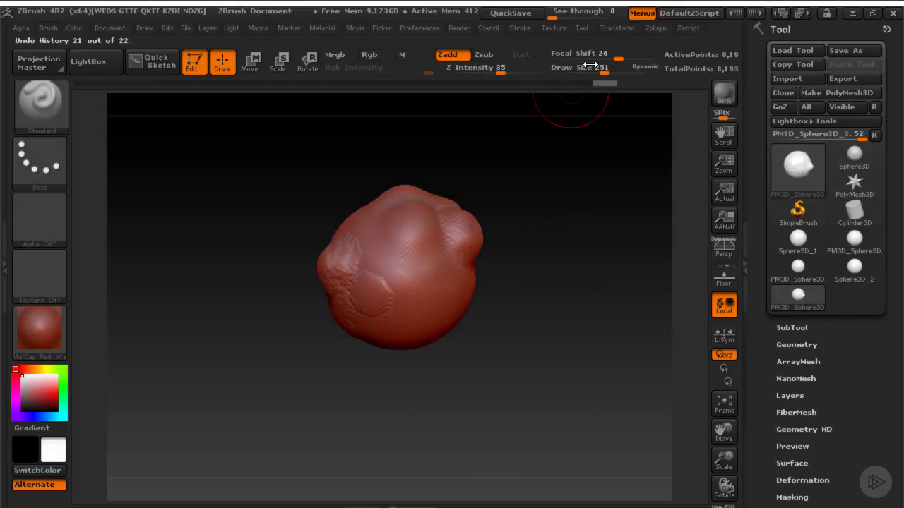
Reset the Focal Shift to 0, sculpt more strokes around the model and smooth part of its surface.
{"action": "left_click_drag", "start_coordinate": [616, 55], "coordinate": [604, 56]}
{"action": "mouse_move", "coordinate": [575, 169]}
{"action": "left_mouse_down"}
{"action": "mouse_move", "coordinate": [572, 190]}
{"action": "mouse_move", "coordinate": [510, 222]}
{"action": "mouse_move", "coordinate": [496, 279]}
{"action": "mouse_move", "coordinate": [487, 226]}
{"action": "left_mouse_up"}
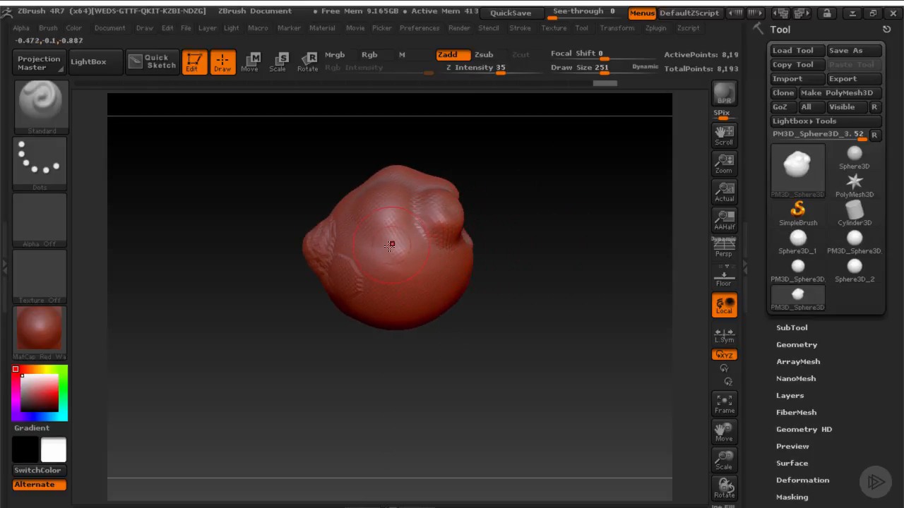
{"action": "left_click_drag", "start_coordinate": [381, 279], "coordinate": [400, 294]}
{"action": "left_click_drag", "start_coordinate": [433, 271], "coordinate": [469, 265]}
{"action": "left_click_drag", "start_coordinate": [569, 211], "coordinate": [490, 248]}
{"action": "mouse_move", "coordinate": [409, 269]}
{"action": "left_mouse_down", "text": "shift"}
{"action": "mouse_move", "coordinate": [406, 279]}
{"action": "mouse_move", "coordinate": [353, 293]}
{"action": "mouse_move", "coordinate": [342, 285]}
{"action": "left_mouse_up", "text": "shift"}
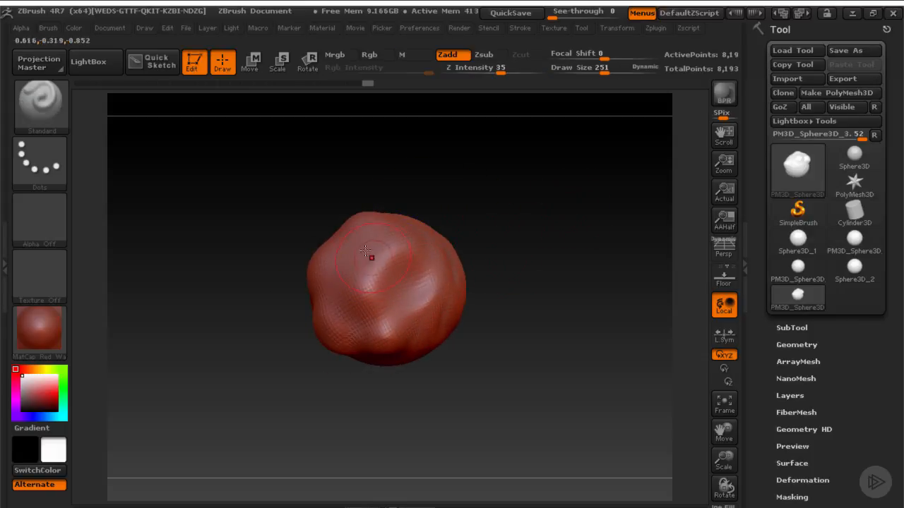
{"action": "left_click_drag", "start_coordinate": [476, 207], "coordinate": [482, 177], "text": "alt"}
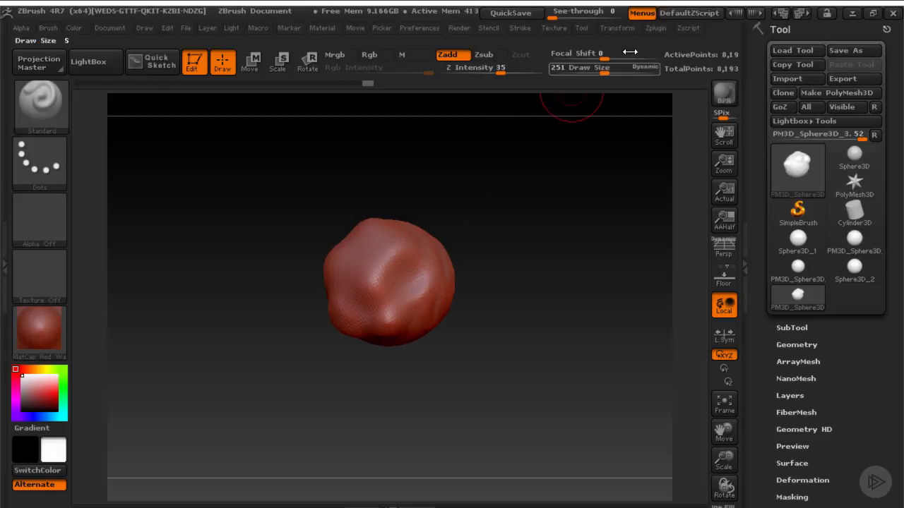
{"action": "left_click_drag", "start_coordinate": [530, 153], "coordinate": [488, 181]}
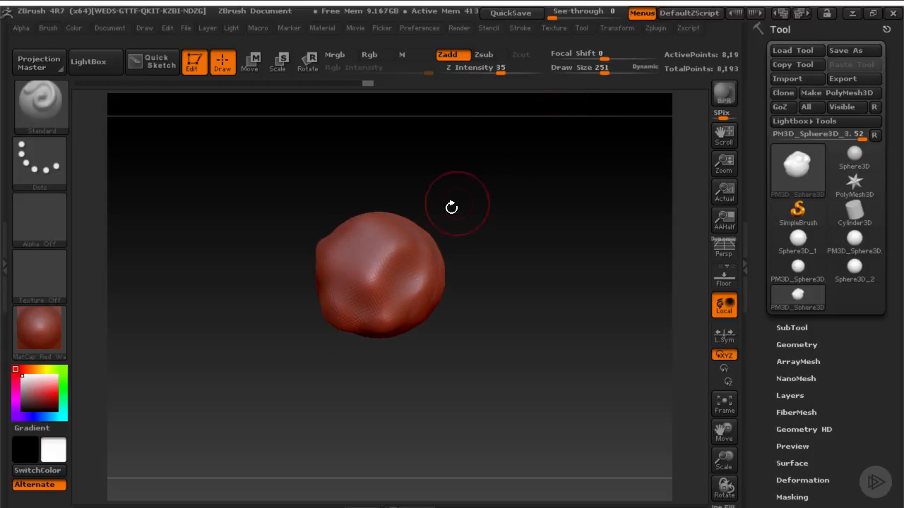
Try Draw Sizes of 217 and 310 with the pop-up slider over the canvas, and settle on 402.
{"action": "key", "text": "s"}
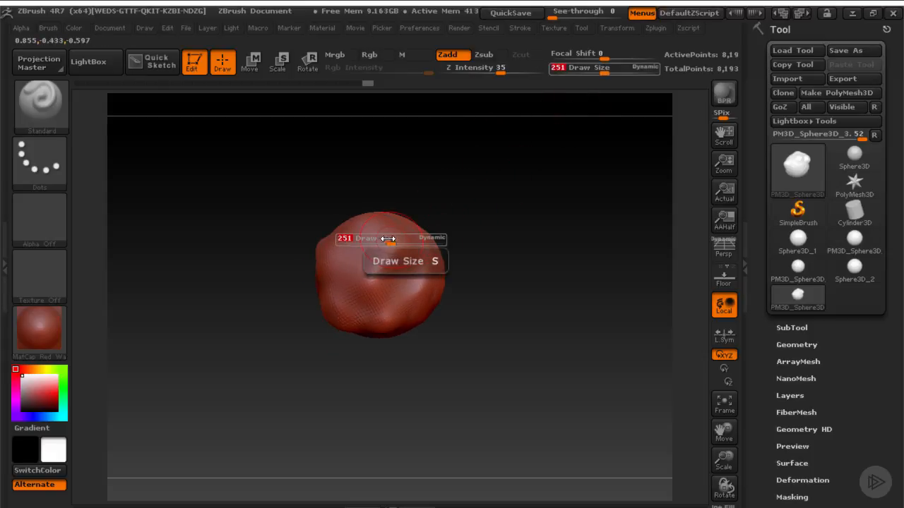
{"action": "mouse_move", "coordinate": [391, 243]}
{"action": "left_mouse_down"}
{"action": "mouse_move", "coordinate": [401, 243]}
{"action": "mouse_move", "coordinate": [385, 242]}
{"action": "left_mouse_up"}
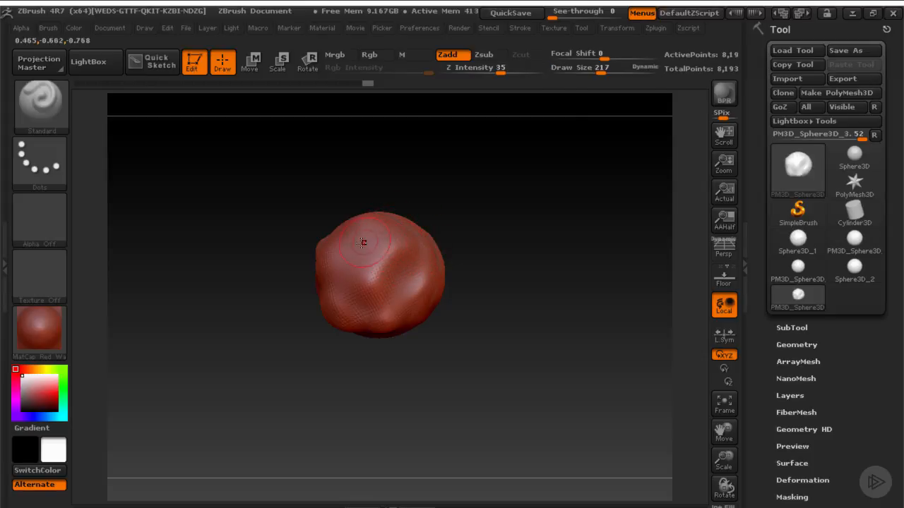
{"action": "key", "text": "s"}
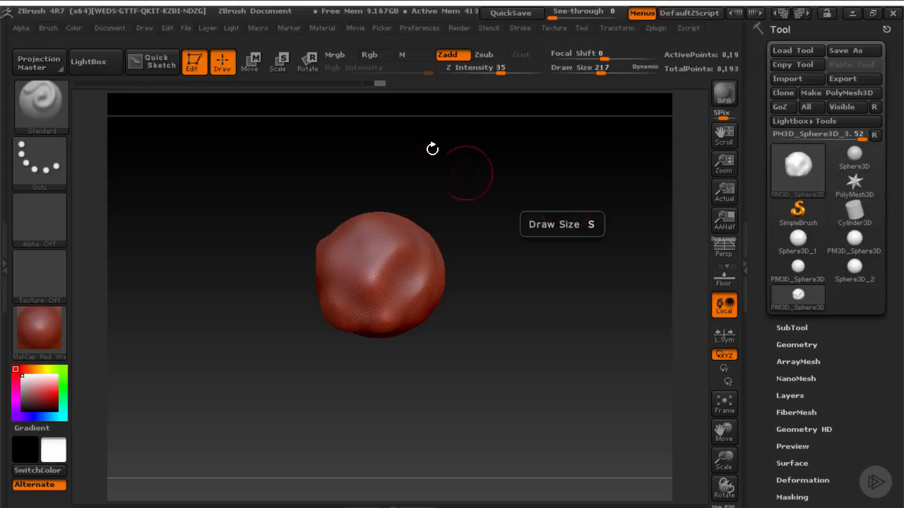
{"action": "key", "text": "s"}
{"action": "key", "text": "s"}
{"action": "left_click_drag", "start_coordinate": [204, 300], "coordinate": [216, 300]}
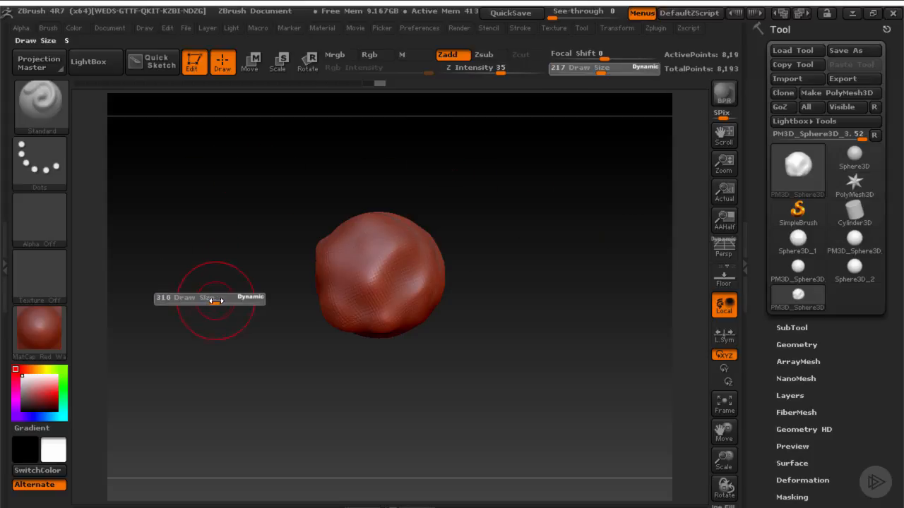
{"action": "left_click_drag", "start_coordinate": [298, 235], "coordinate": [301, 215]}
{"action": "key", "text": "s"}
{"action": "mouse_move", "coordinate": [371, 243]}
{"action": "left_mouse_down"}
{"action": "mouse_move", "coordinate": [398, 262]}
{"action": "mouse_move", "coordinate": [417, 257]}
{"action": "mouse_move", "coordinate": [492, 228]}
{"action": "mouse_move", "coordinate": [550, 174]}
{"action": "left_mouse_up"}
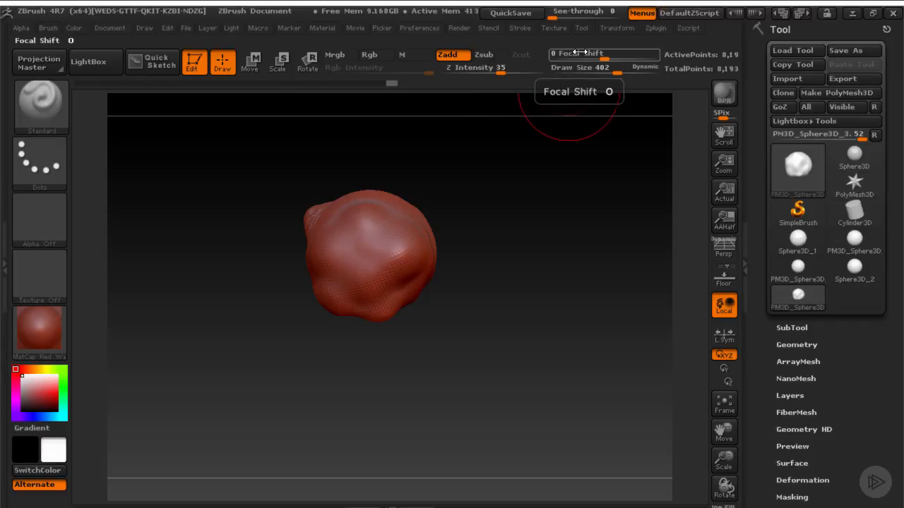
Set the brush's Z Intensity to 49, Draw Size to 393 and Focal Shift to -2 with the pop-up controls.
{"action": "key", "text": "u"}
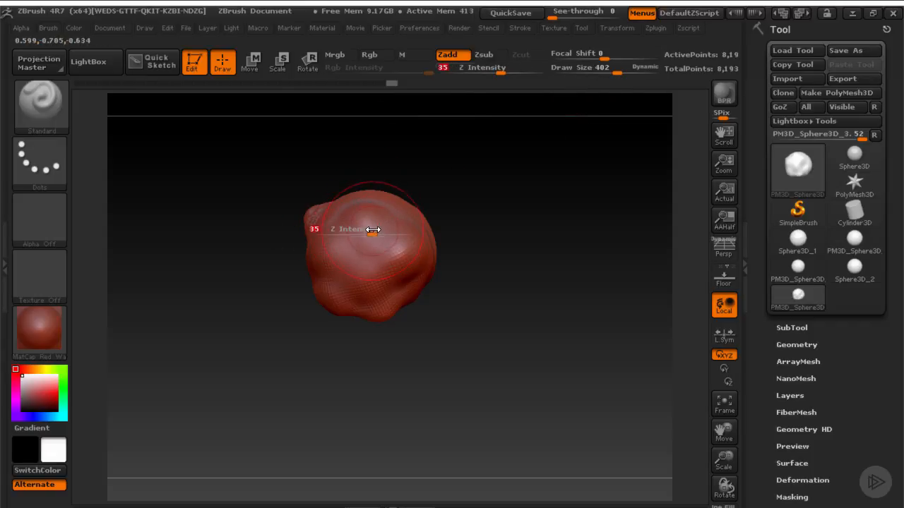
{"action": "mouse_move", "coordinate": [373, 230]}
{"action": "left_mouse_down"}
{"action": "mouse_move", "coordinate": [382, 230]}
{"action": "mouse_move", "coordinate": [364, 224]}
{"action": "left_mouse_up"}
{"action": "key", "text": "o"}
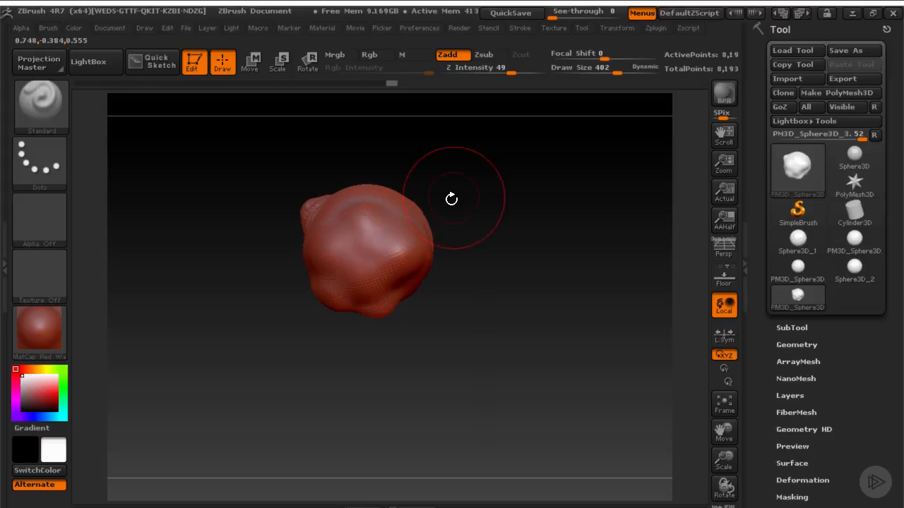
{"action": "key", "text": "space"}
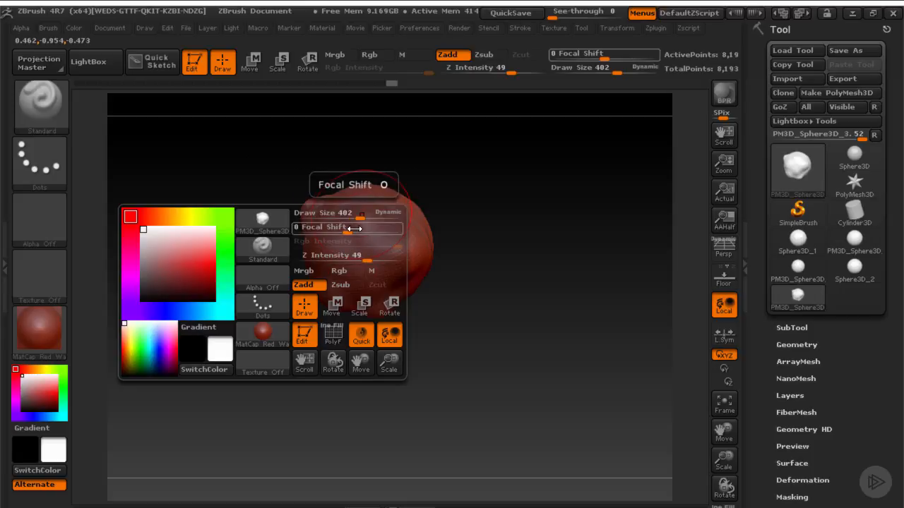
{"action": "mouse_move", "coordinate": [360, 215]}
{"action": "left_mouse_down"}
{"action": "mouse_move", "coordinate": [367, 217]}
{"action": "mouse_move", "coordinate": [345, 231]}
{"action": "left_mouse_up"}
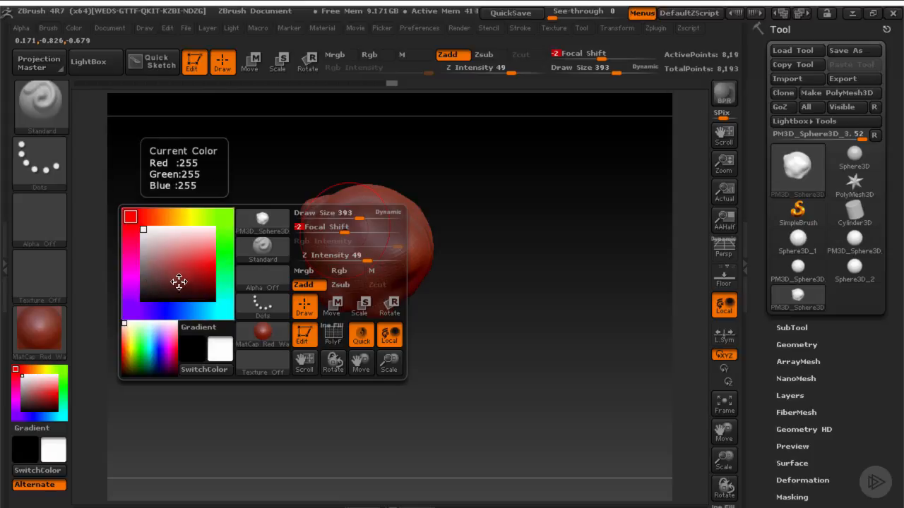
Try grey and pale pinkish shades in the pop-up colour picker and return the colour to white.
{"action": "left_click_drag", "start_coordinate": [142, 259], "coordinate": [142, 269]}
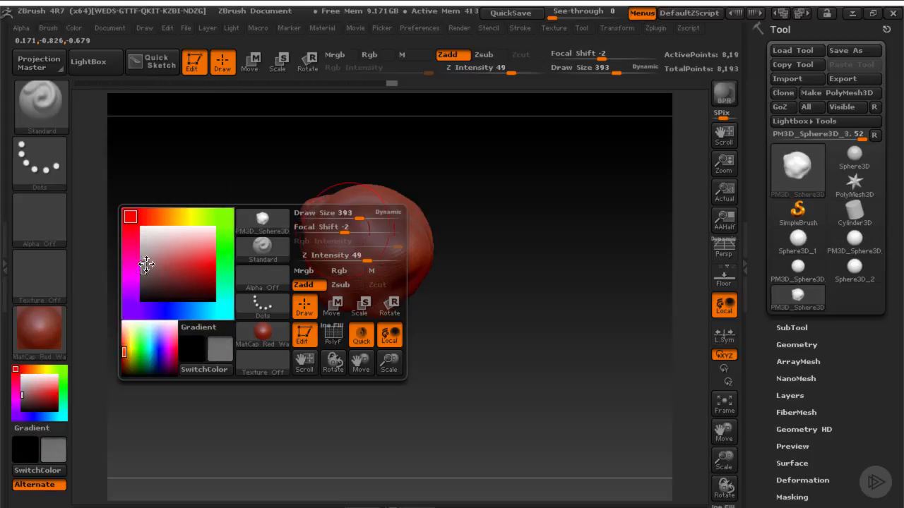
{"action": "left_click", "coordinate": [140, 277]}
{"action": "left_click", "coordinate": [146, 240]}
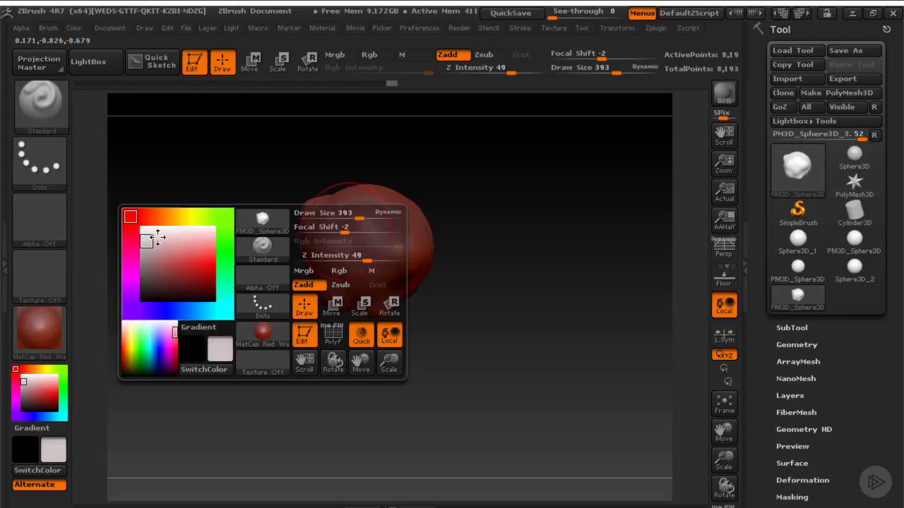
{"action": "left_click_drag", "start_coordinate": [158, 239], "coordinate": [134, 223]}
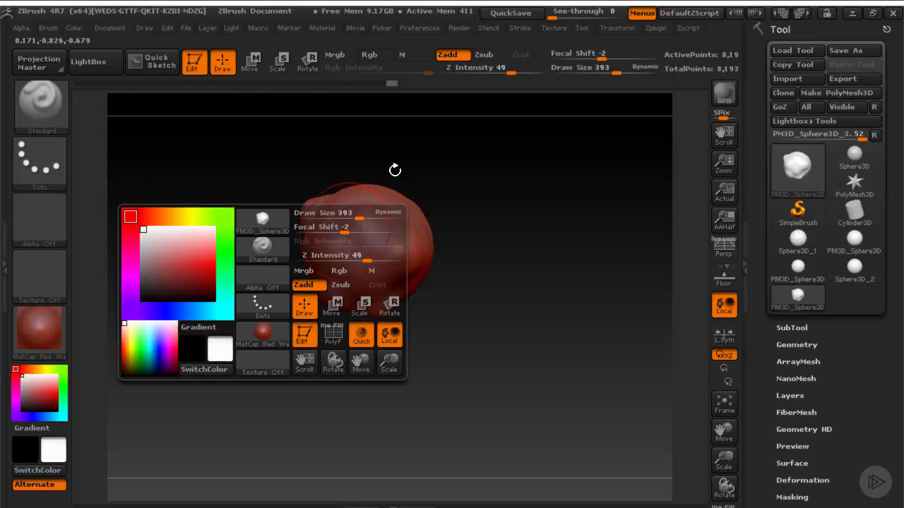
{"action": "left_click_drag", "start_coordinate": [492, 226], "coordinate": [504, 222]}
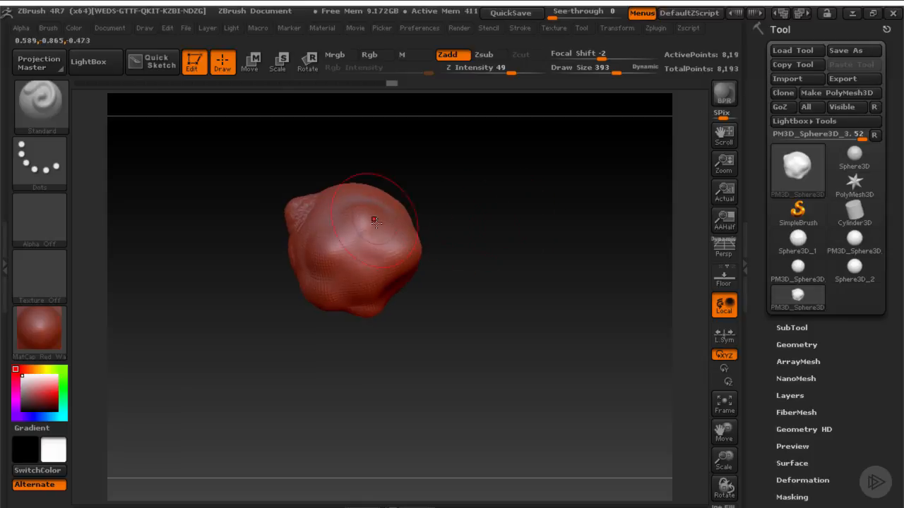
Set the Draw Size to 191 with the pop-up slider, sculpt a few more strokes on the model and orbit around it.
{"action": "key", "text": "s"}
{"action": "left_click_drag", "start_coordinate": [363, 227], "coordinate": [339, 215]}
{"action": "key", "text": "s"}
{"action": "left_click_drag", "start_coordinate": [413, 202], "coordinate": [452, 205]}
{"action": "key", "text": "s"}
{"action": "left_click_drag", "start_coordinate": [318, 210], "coordinate": [312, 210]}
{"action": "left_click_drag", "start_coordinate": [419, 220], "coordinate": [392, 222]}
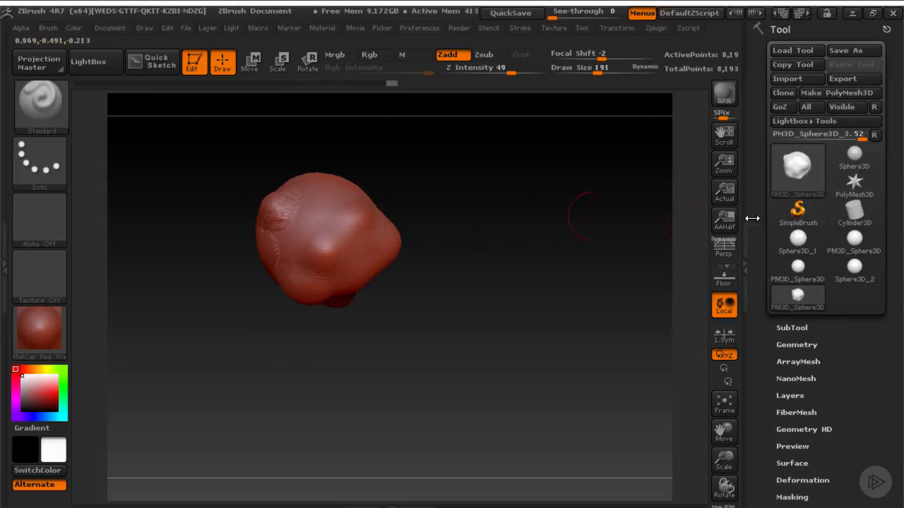
Switch back and forth between the sculpted PM3D_Sphere3D tool and the Sphere3D_2 primitive, ending with Sphere3D_2 active.
{"action": "left_click", "coordinate": [854, 266]}
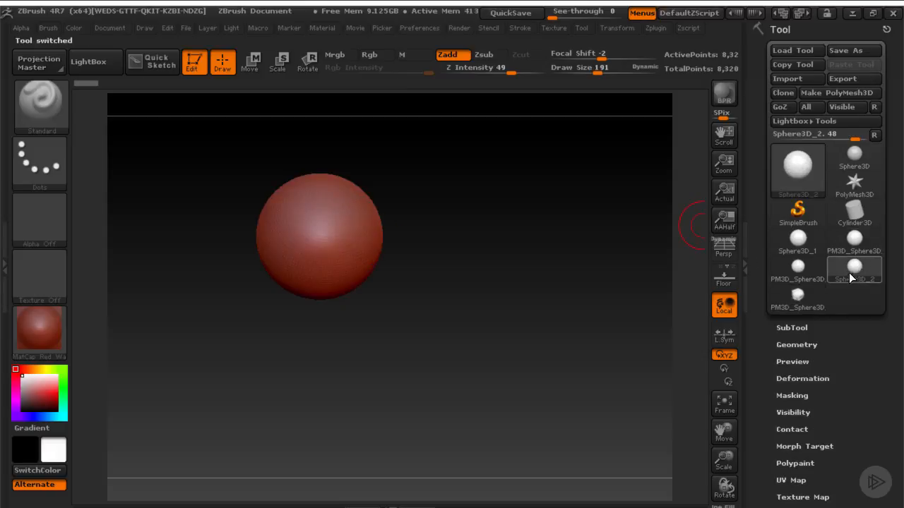
{"action": "left_click", "coordinate": [797, 272]}
{"action": "left_click", "coordinate": [850, 274]}
{"action": "left_click", "coordinate": [802, 299]}
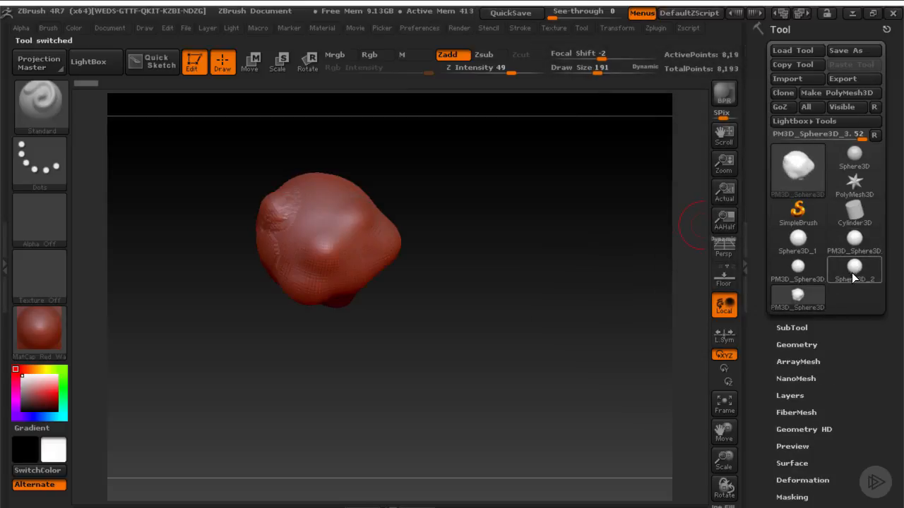
{"action": "left_click", "coordinate": [852, 275]}
{"action": "left_click", "coordinate": [801, 293]}
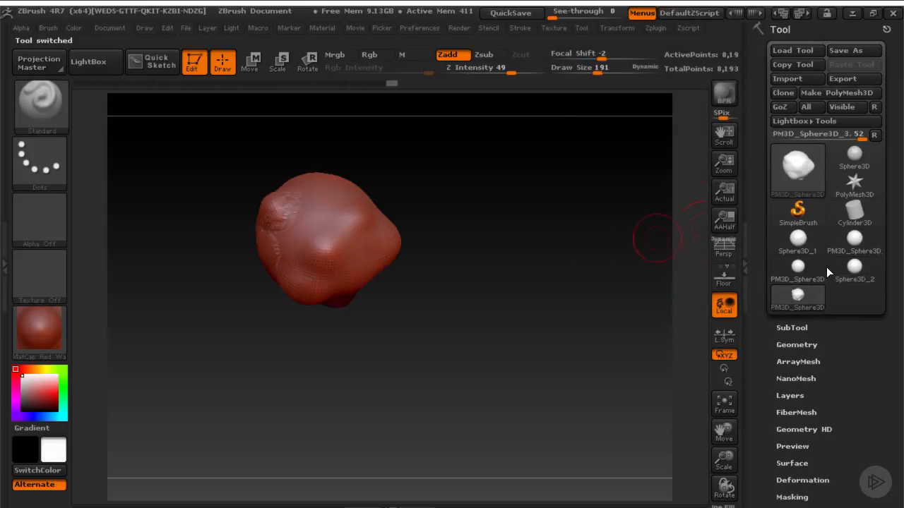
{"action": "left_click", "coordinate": [854, 271]}
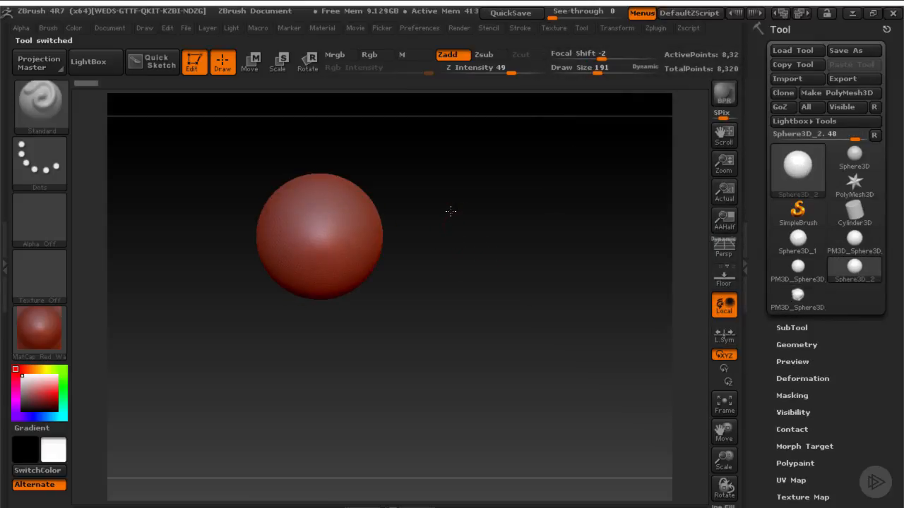
Try to sculpt the Sphere3D_2 primitive with a Draw Size of 295 and convert it to a PolyMesh3D.
{"action": "left_click", "coordinate": [353, 221]}
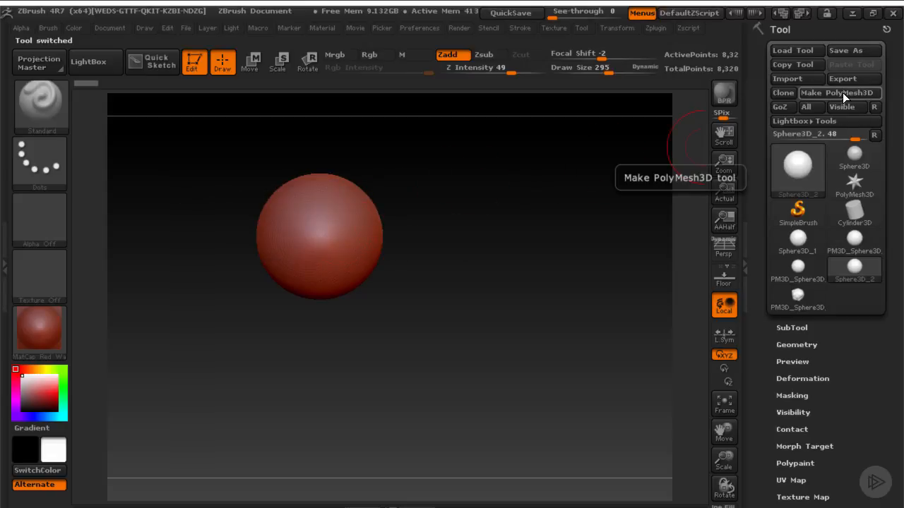
{"action": "mouse_move", "coordinate": [848, 266]}
{"action": "left_click", "coordinate": [311, 210]}
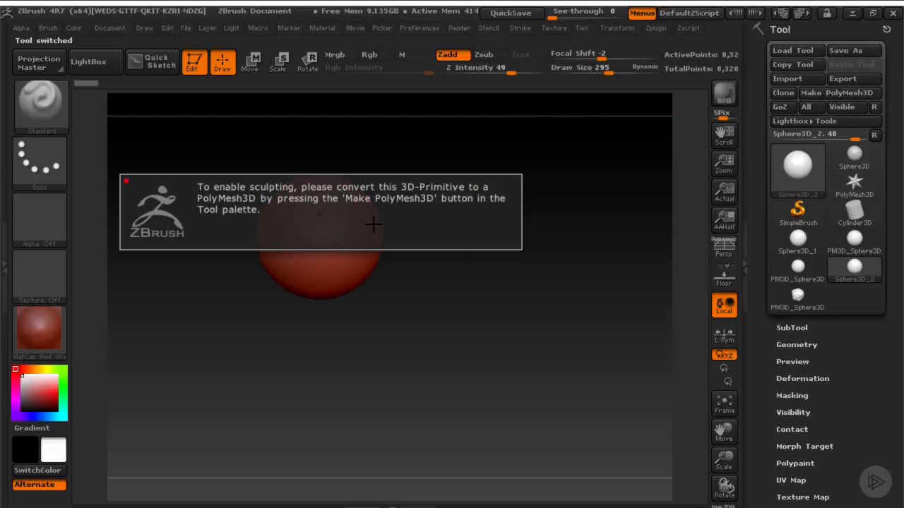
{"action": "left_click", "coordinate": [839, 93]}
{"action": "mouse_move", "coordinate": [848, 309]}
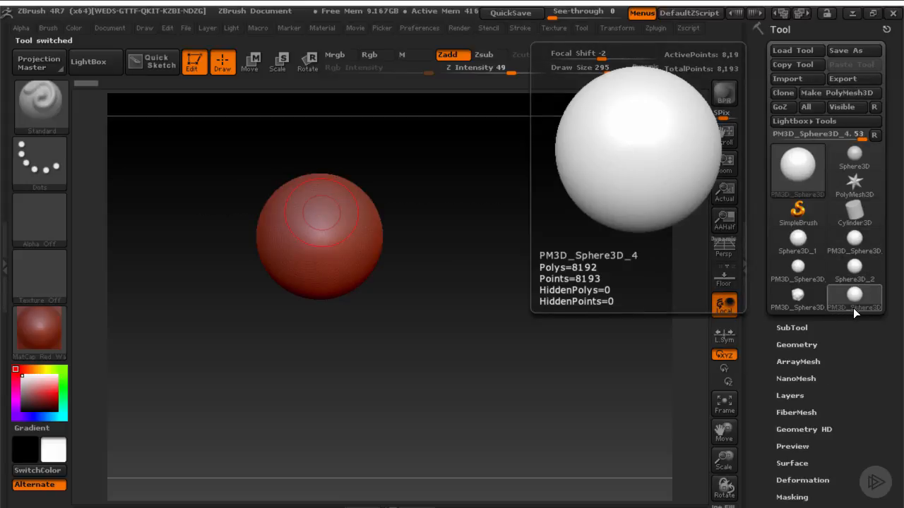
{"action": "left_click_drag", "start_coordinate": [326, 234], "coordinate": [339, 228]}
{"action": "left_click_drag", "start_coordinate": [414, 210], "coordinate": [425, 211]}
{"action": "key", "text": "ctrl+z"}
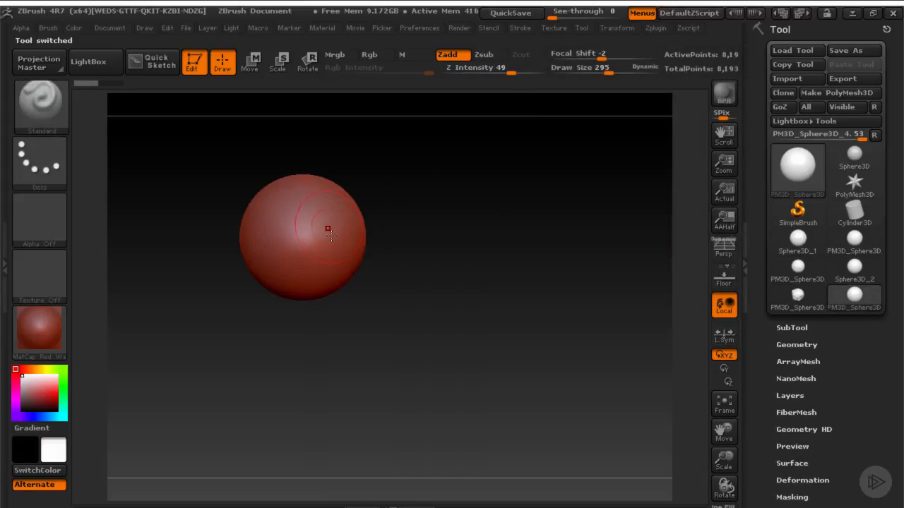
Sculpt a curved ridge and recess on the new sphere's front with a Draw Size of 210 and smooth the centre.
{"action": "left_click_drag", "start_coordinate": [332, 236], "coordinate": [335, 239], "text": "alt"}
{"action": "key", "text": "s"}
{"action": "left_click", "coordinate": [314, 219]}
{"action": "mouse_move", "coordinate": [389, 216]}
{"action": "left_mouse_down"}
{"action": "mouse_move", "coordinate": [325, 205]}
{"action": "mouse_move", "coordinate": [308, 228]}
{"action": "mouse_move", "coordinate": [356, 212]}
{"action": "left_mouse_up"}
{"action": "key", "text": "s"}
{"action": "left_click", "coordinate": [327, 240]}
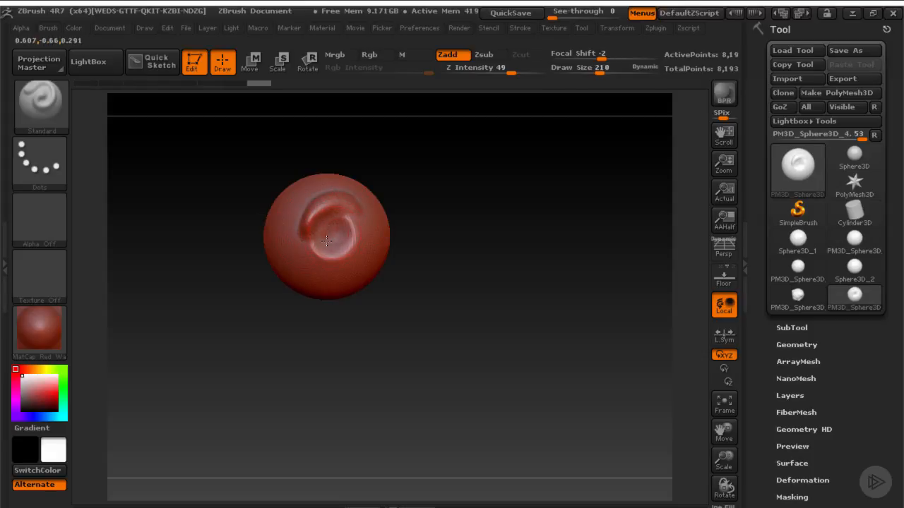
{"action": "mouse_move", "coordinate": [327, 241]}
{"action": "left_mouse_down"}
{"action": "mouse_move", "coordinate": [346, 232]}
{"action": "mouse_move", "coordinate": [302, 246]}
{"action": "left_mouse_up"}
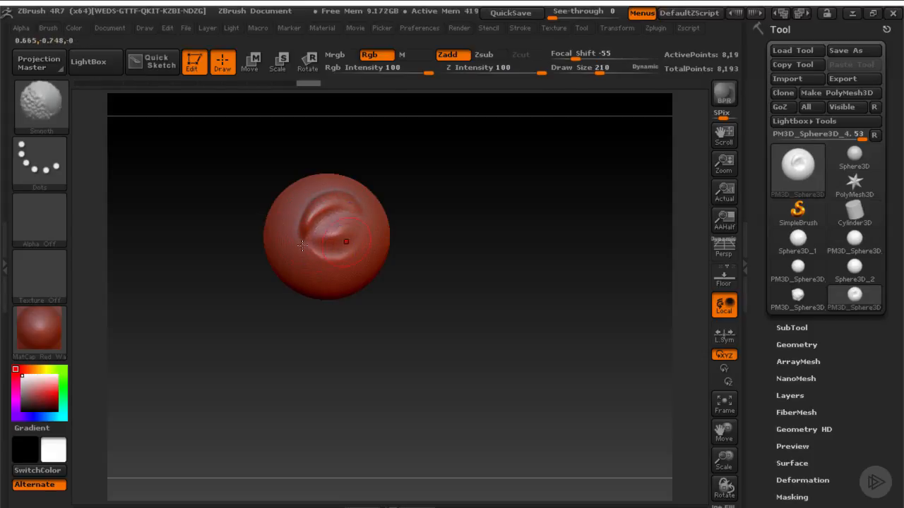
Set the Draw Size to 280, sculpt a ridge on the sphere's lower part and smooth around it.
{"action": "left_click_drag", "start_coordinate": [406, 300], "coordinate": [444, 290]}
{"action": "key", "text": "s"}
{"action": "left_click", "coordinate": [302, 260]}
{"action": "mouse_move", "coordinate": [309, 276]}
{"action": "left_mouse_down"}
{"action": "mouse_move", "coordinate": [268, 270]}
{"action": "mouse_move", "coordinate": [311, 274]}
{"action": "left_mouse_up"}
{"action": "left_click_drag", "start_coordinate": [315, 279], "coordinate": [297, 274], "text": "shift"}
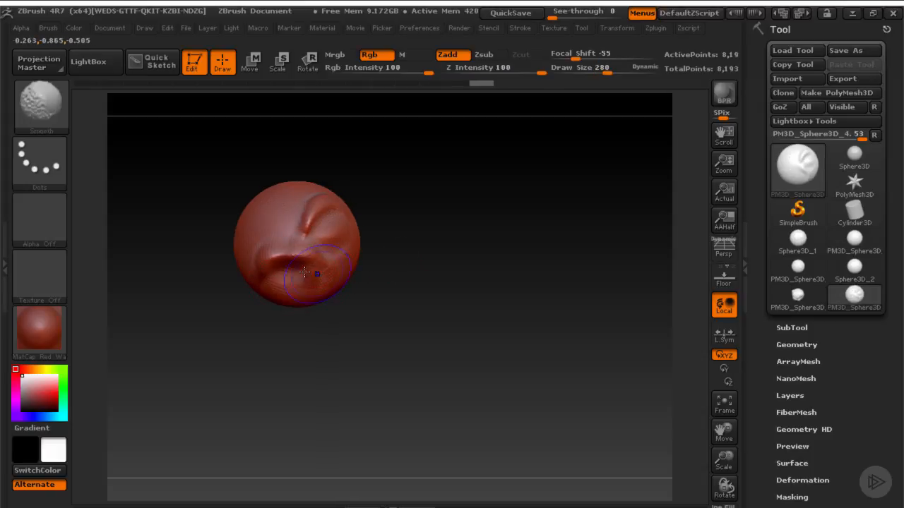
Sculpt more forms across the sphere's side with a Draw Size of 237 and smooth the ridges there.
{"action": "left_click_drag", "start_coordinate": [376, 184], "coordinate": [321, 177]}
{"action": "mouse_move", "coordinate": [287, 246]}
{"action": "left_mouse_down"}
{"action": "mouse_move", "coordinate": [294, 210]}
{"action": "mouse_move", "coordinate": [293, 224]}
{"action": "left_mouse_up"}
{"action": "mouse_move", "coordinate": [452, 193]}
{"action": "left_mouse_down"}
{"action": "mouse_move", "coordinate": [428, 191]}
{"action": "mouse_move", "coordinate": [457, 209]}
{"action": "left_mouse_up"}
{"action": "key", "text": "ctrl"}
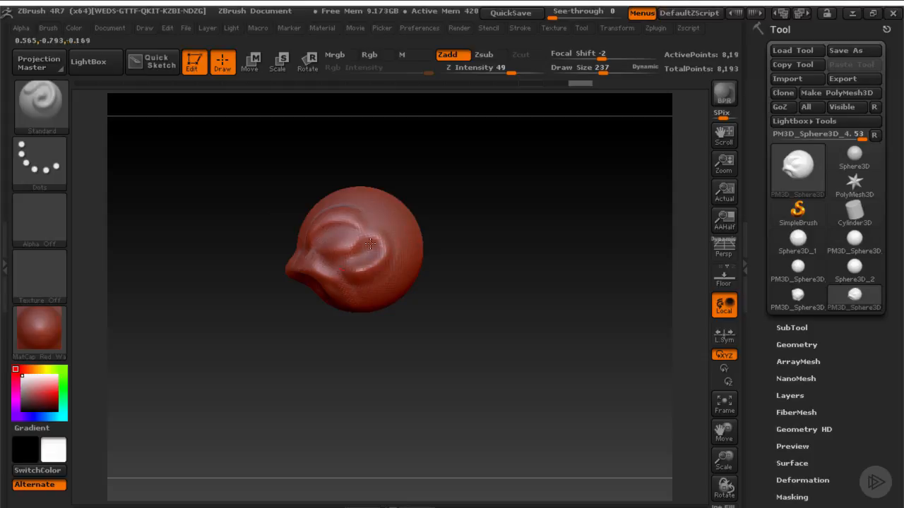
{"action": "key", "text": "shift"}
{"action": "left_click_drag", "start_coordinate": [369, 269], "coordinate": [347, 292]}
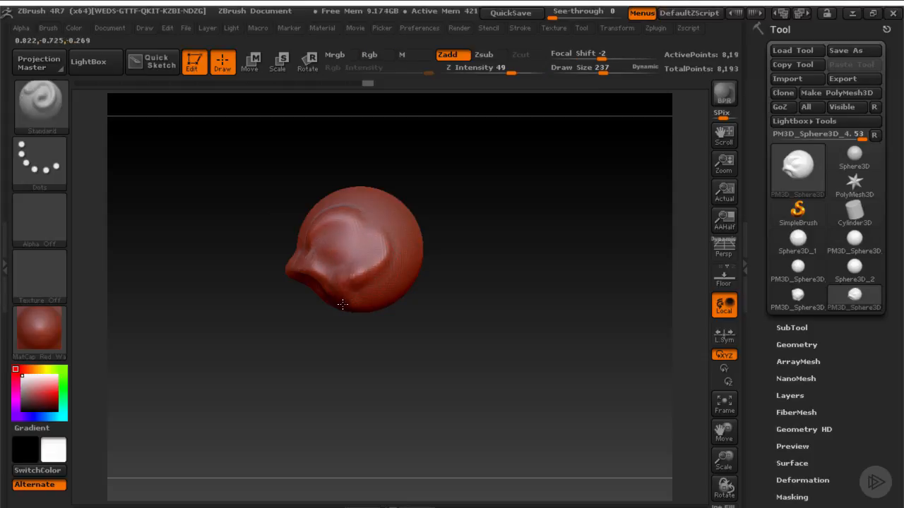
Lower the Z Intensity to 25 and sculpt gentler strokes on the model, ending with a Draw Size of 280.
{"action": "left_click_drag", "start_coordinate": [511, 72], "coordinate": [491, 71]}
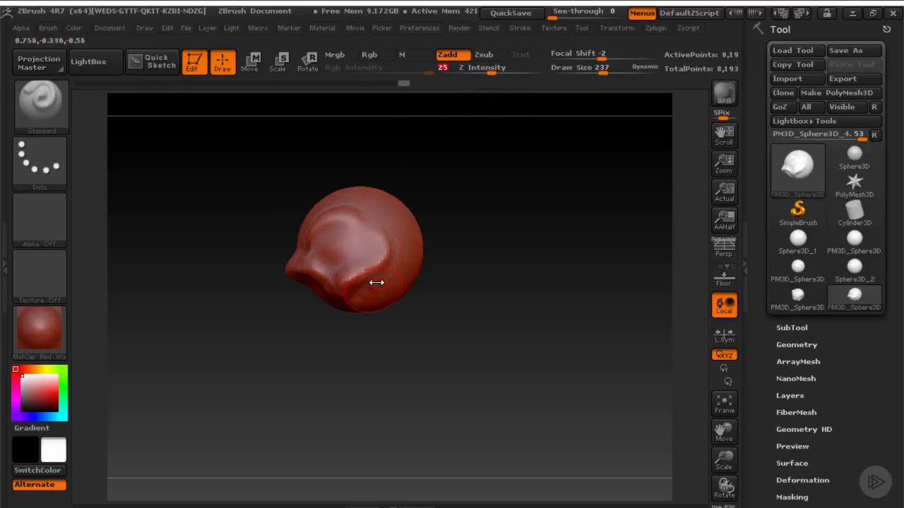
{"action": "left_click_drag", "start_coordinate": [374, 283], "coordinate": [377, 273]}
{"action": "mouse_move", "coordinate": [438, 282]}
{"action": "left_mouse_down"}
{"action": "mouse_move", "coordinate": [490, 247]}
{"action": "mouse_move", "coordinate": [437, 258]}
{"action": "mouse_move", "coordinate": [442, 290]}
{"action": "mouse_move", "coordinate": [393, 284]}
{"action": "mouse_move", "coordinate": [430, 299]}
{"action": "mouse_move", "coordinate": [304, 229]}
{"action": "left_mouse_up"}
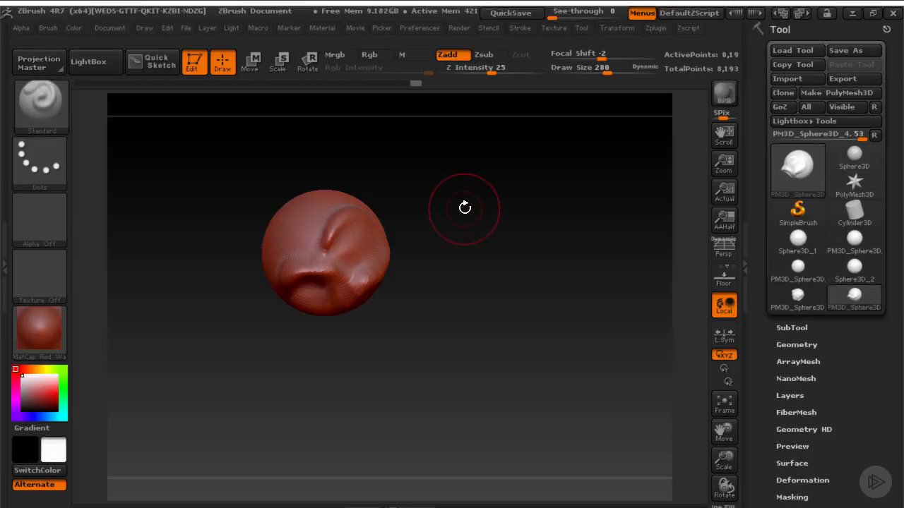
{"action": "left_click_drag", "start_coordinate": [470, 214], "coordinate": [501, 218], "text": "alt"}
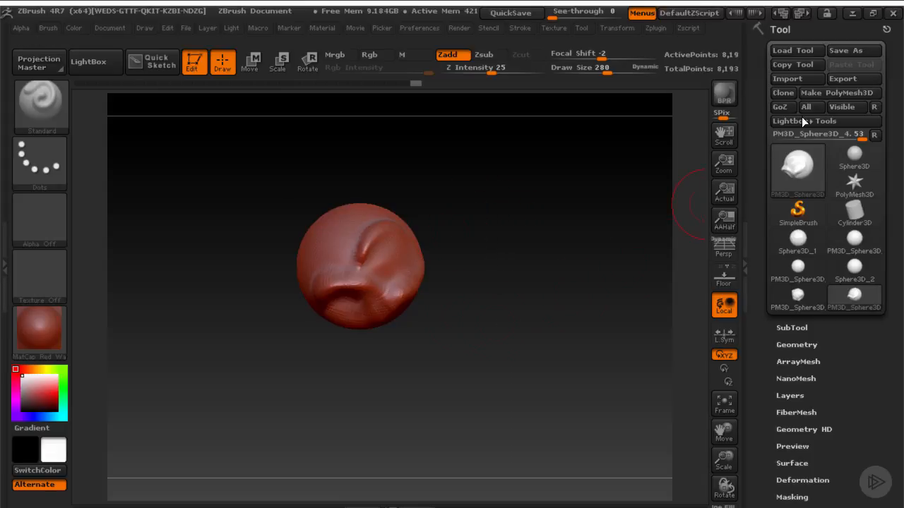
Save the sculpted tool as TestModel.ztl in the ZTools folder.
{"action": "left_click", "coordinate": [843, 50]}
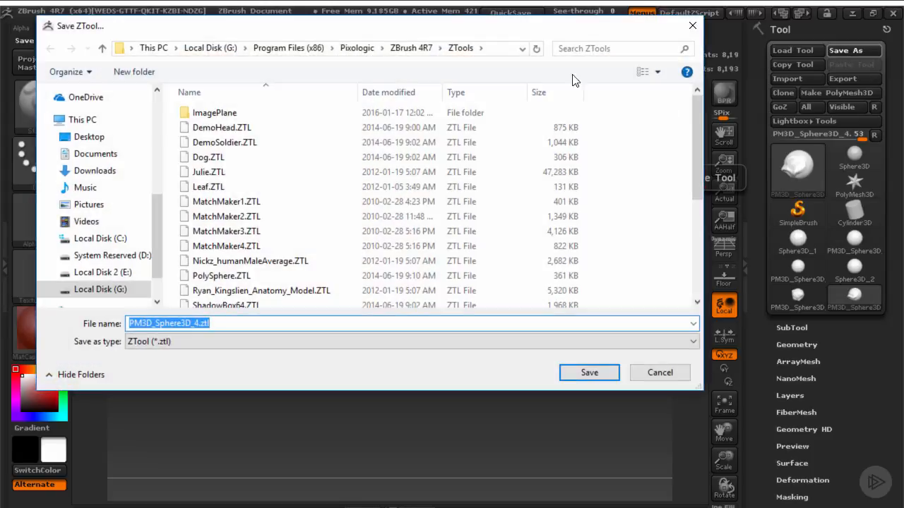
{"action": "left_click_drag", "start_coordinate": [442, 36], "coordinate": [448, 40]}
{"action": "left_click", "coordinate": [229, 330]}
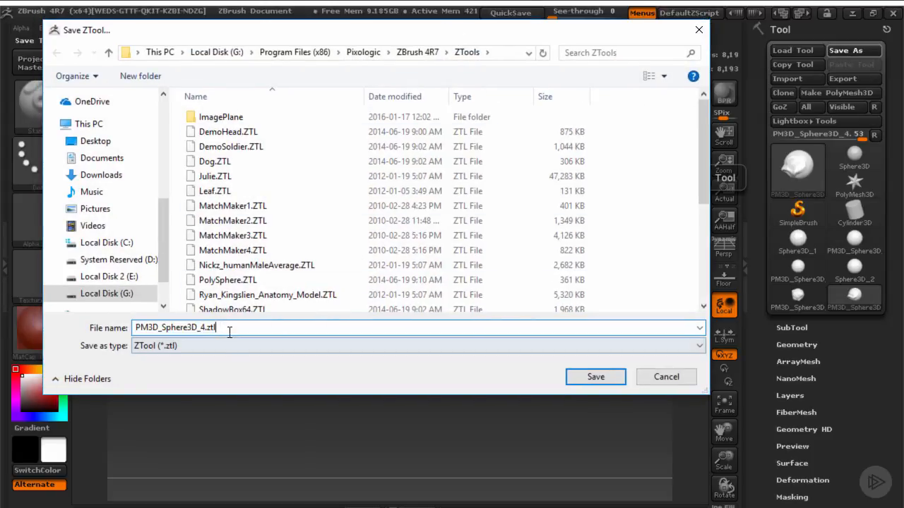
{"action": "double_click", "coordinate": [203, 327]}
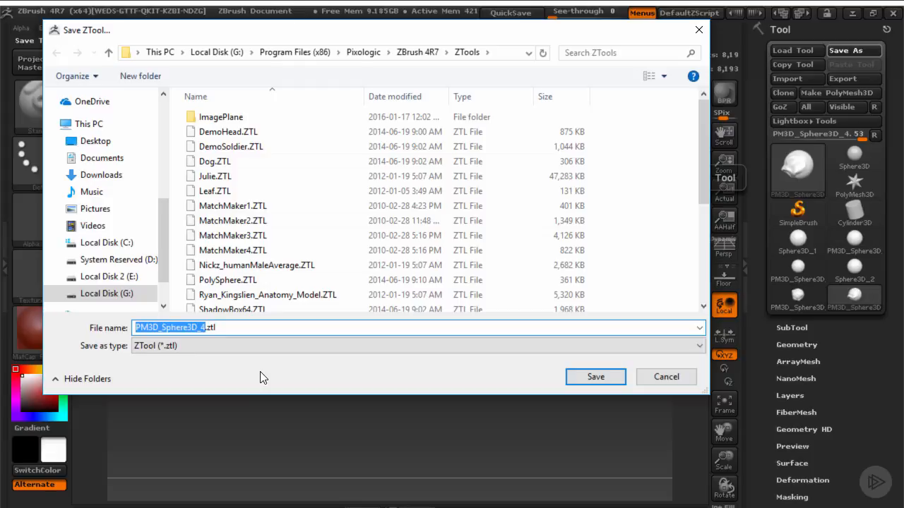
{"action": "type", "text": "TestModel"}
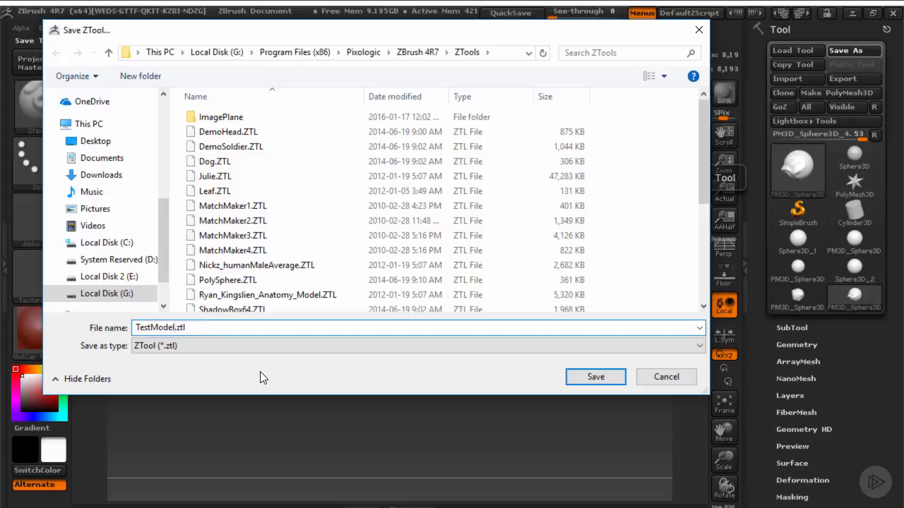
{"action": "left_click", "coordinate": [595, 375]}
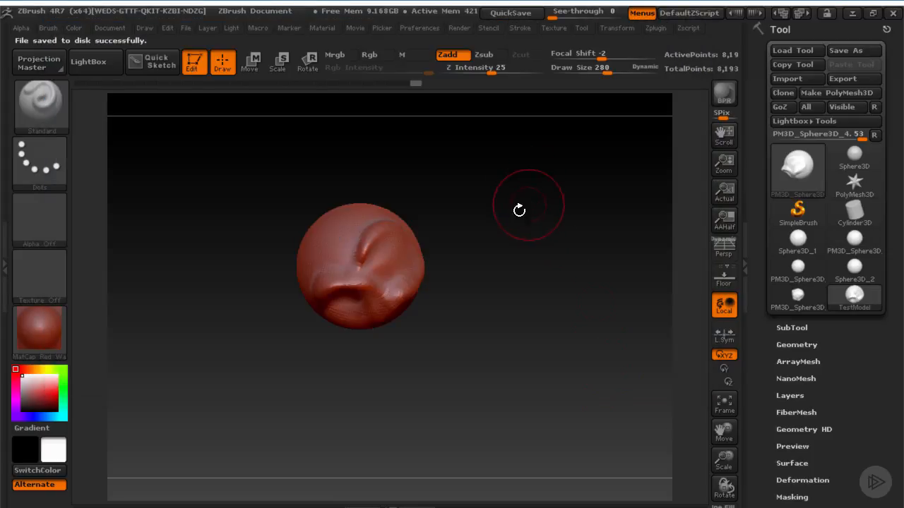
{"action": "mouse_move", "coordinate": [490, 217]}
{"action": "left_mouse_down"}
{"action": "mouse_move", "coordinate": [513, 236]}
{"action": "mouse_move", "coordinate": [506, 239]}
{"action": "left_mouse_up"}
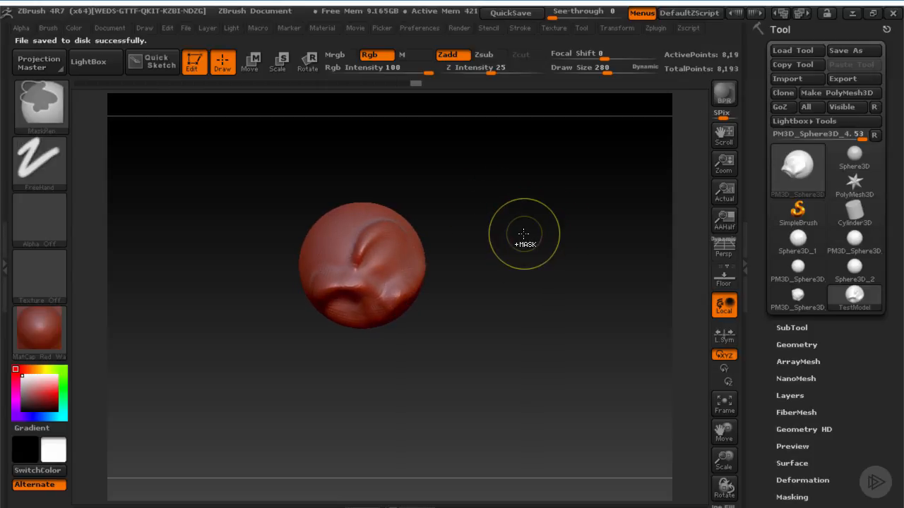
{"action": "key", "text": "ctrl+s"}
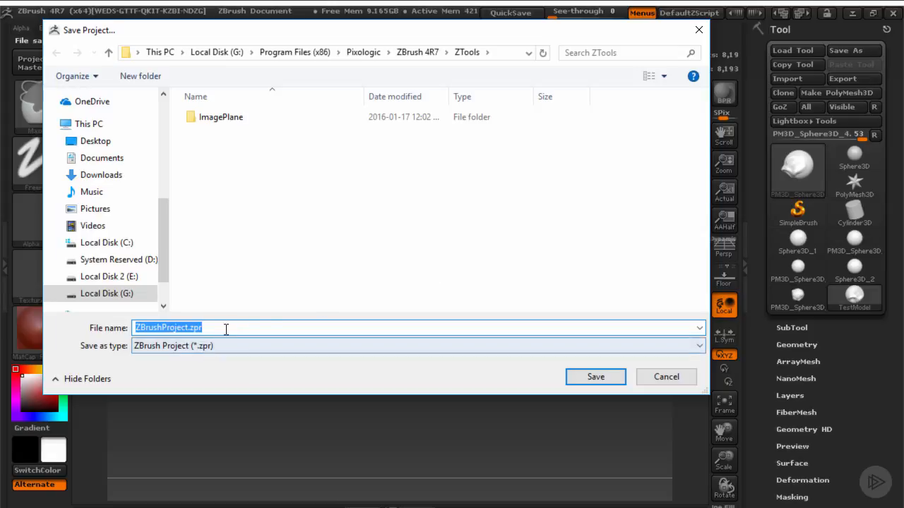
{"action": "left_click", "coordinate": [666, 377]}
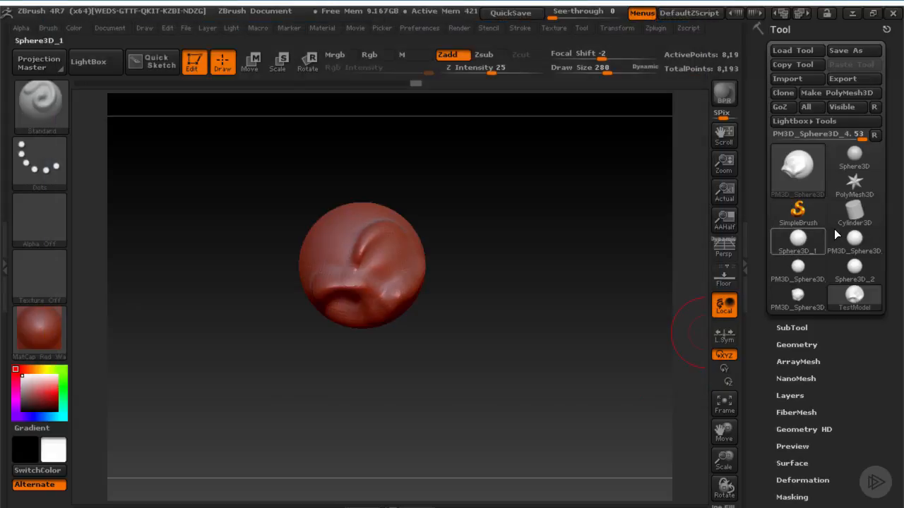
Inspect the previews of the saved TestModel and the other sphere tools.
{"action": "mouse_move", "coordinate": [852, 274]}
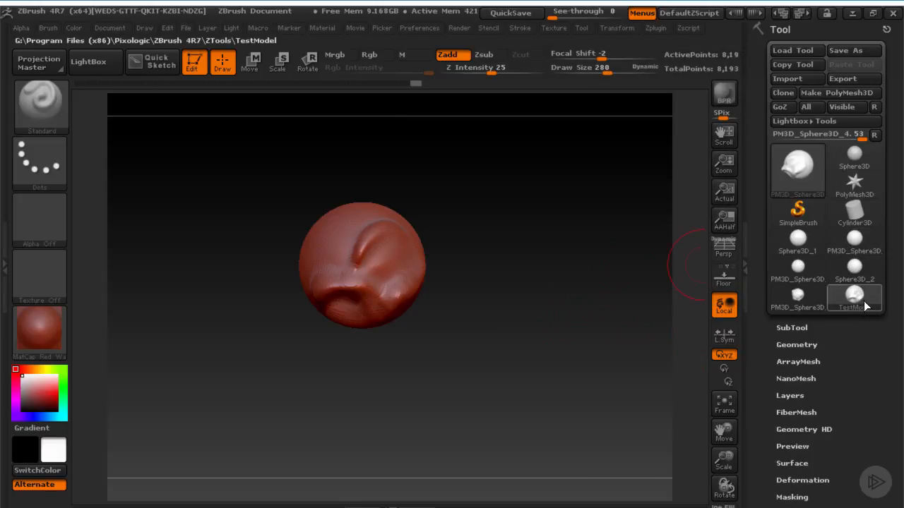
{"action": "mouse_move", "coordinate": [864, 303]}
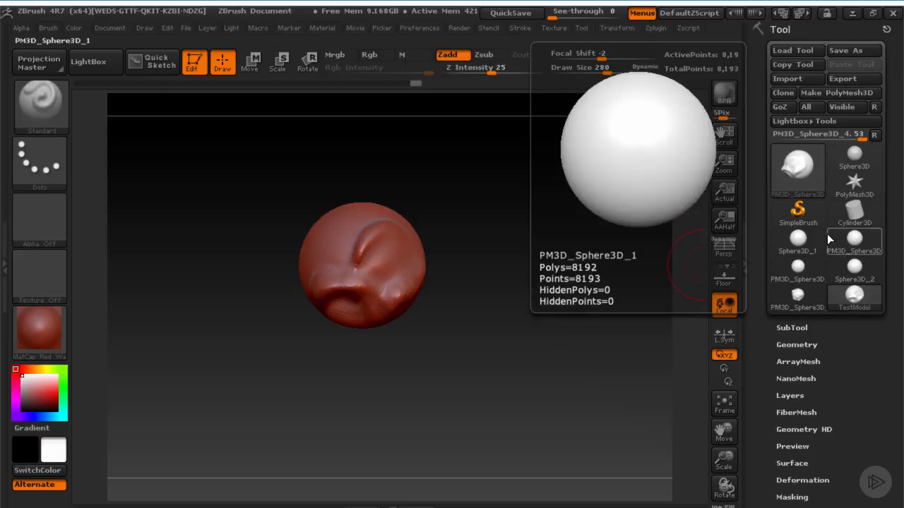
{"action": "mouse_move", "coordinate": [823, 300]}
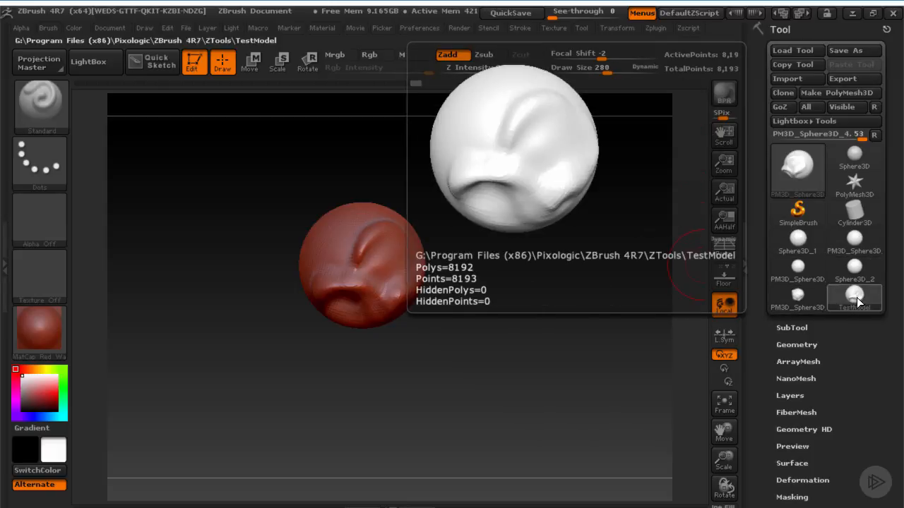